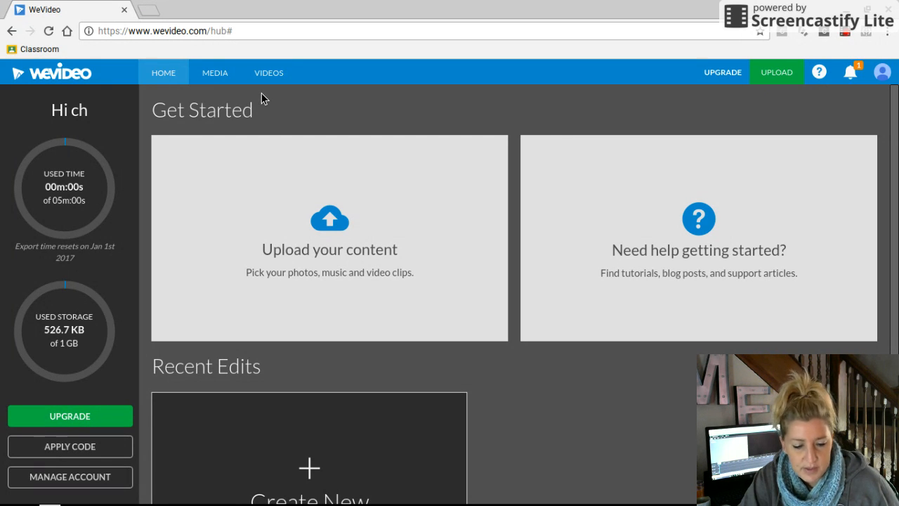
- Create a new video project and switch its editor to timeline mode
{"action": "mouse_move", "coordinate": [11, 503]}
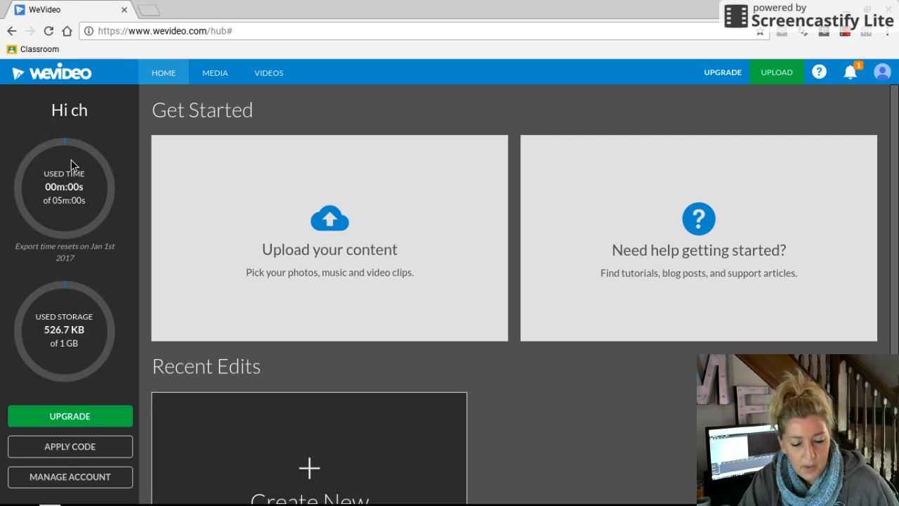
{"action": "scroll", "coordinate": [337, 243], "scroll_direction": "down", "scroll_amount": 3}
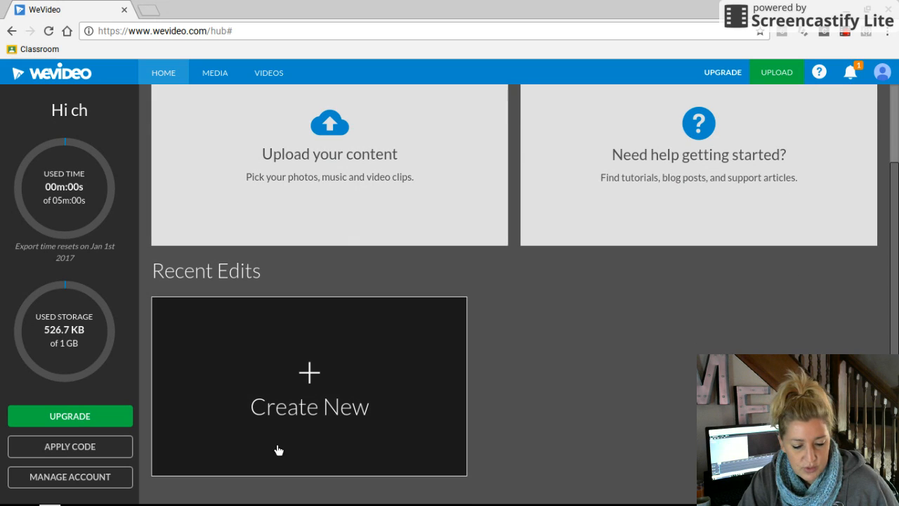
{"action": "left_click", "coordinate": [322, 377]}
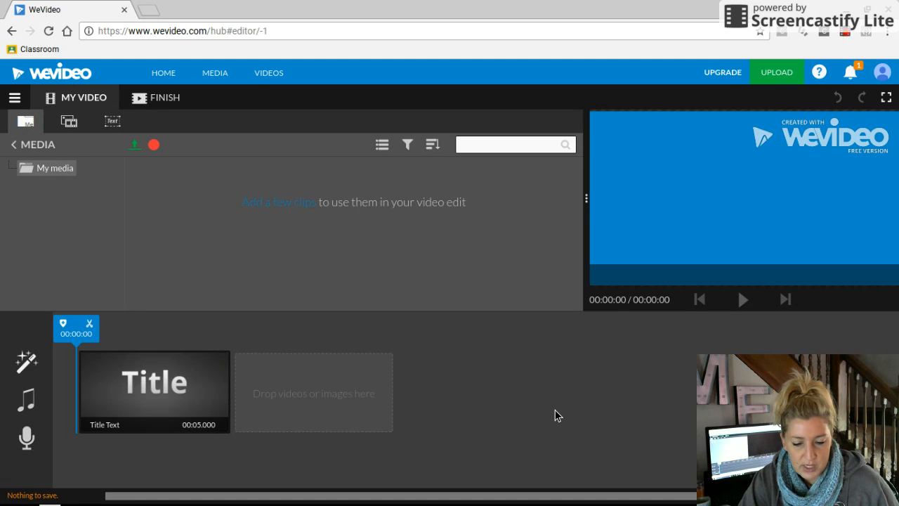
{"action": "left_click", "coordinate": [15, 98]}
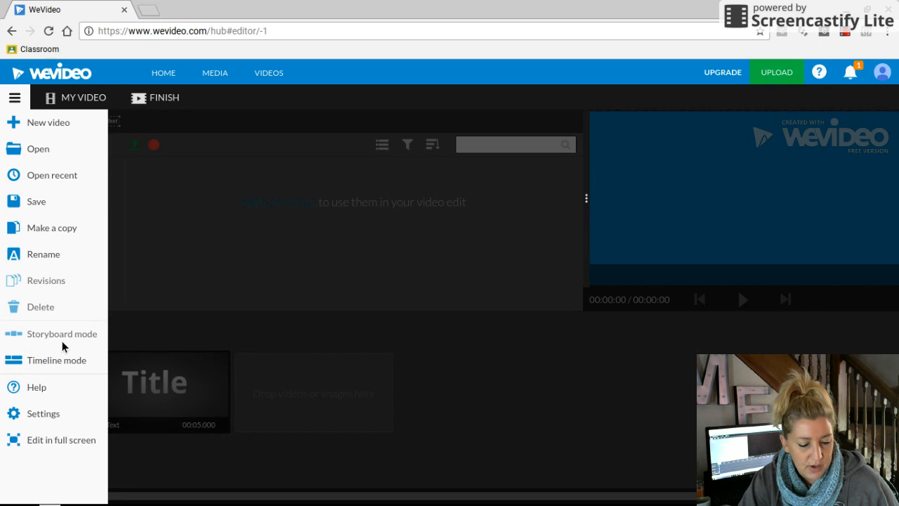
{"action": "left_click", "coordinate": [38, 364]}
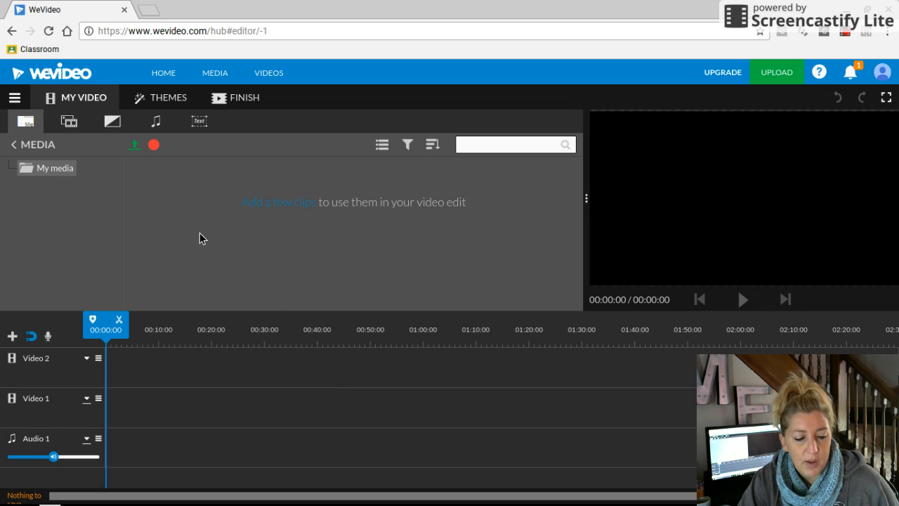
- Record a webcam clip about 9 seconds long, save it to My media, and close the upload status
{"action": "left_click", "coordinate": [155, 148]}
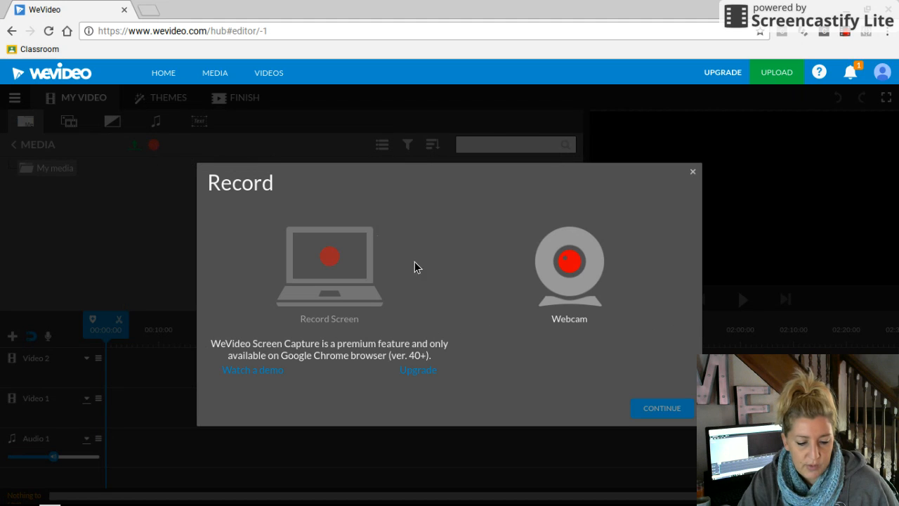
{"action": "left_click", "coordinate": [573, 269]}
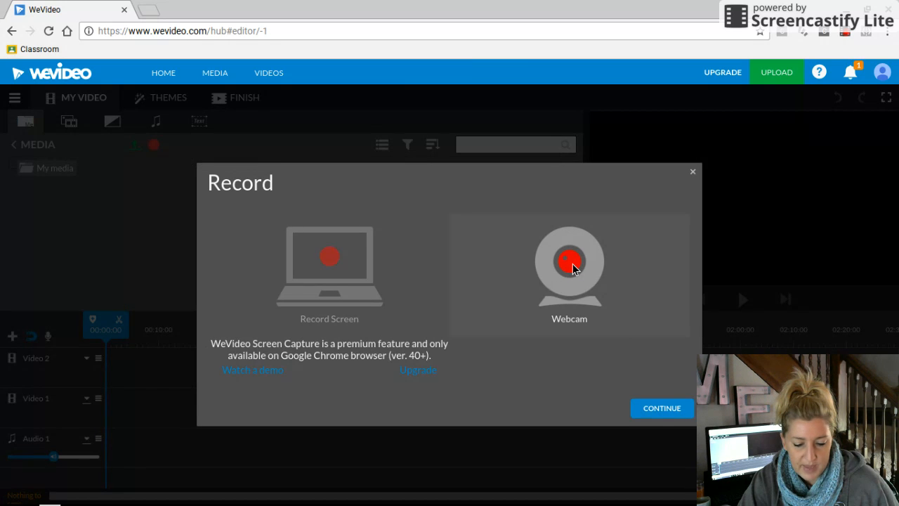
{"action": "left_click", "coordinate": [657, 409]}
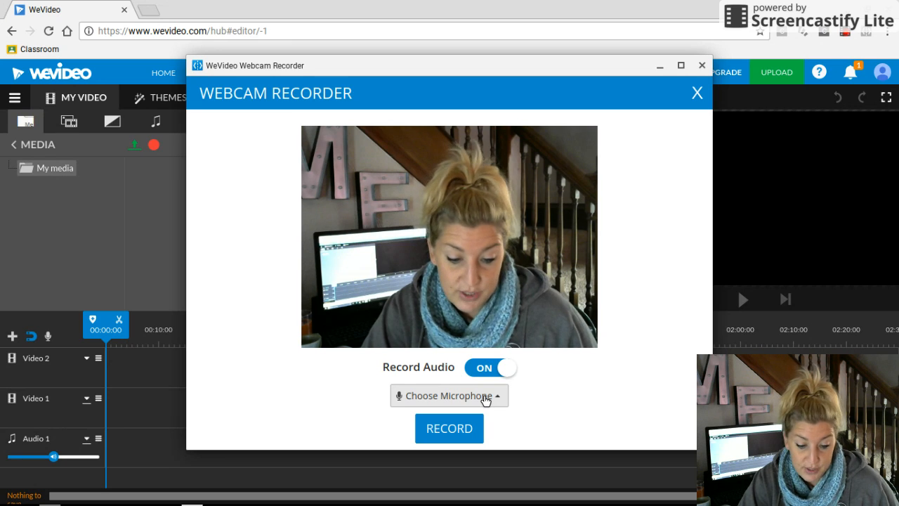
{"action": "left_click", "coordinate": [453, 429]}
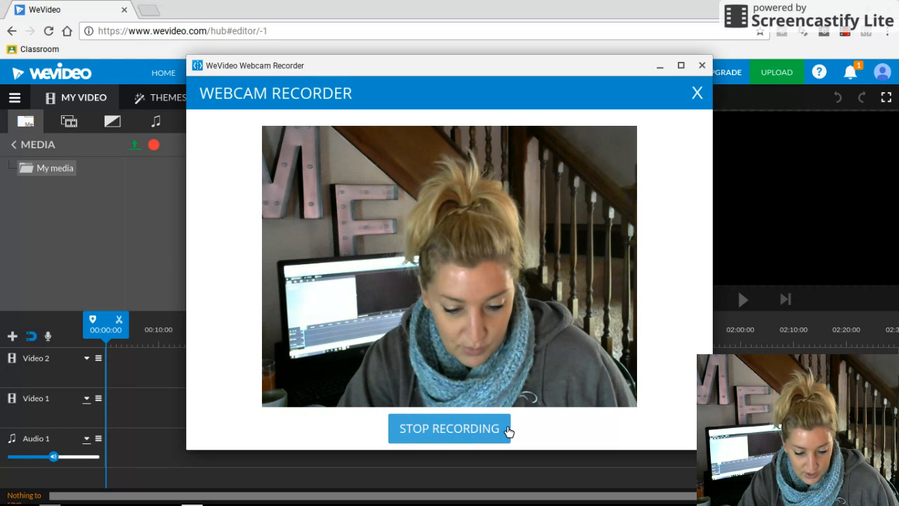
{"action": "left_click", "coordinate": [441, 435]}
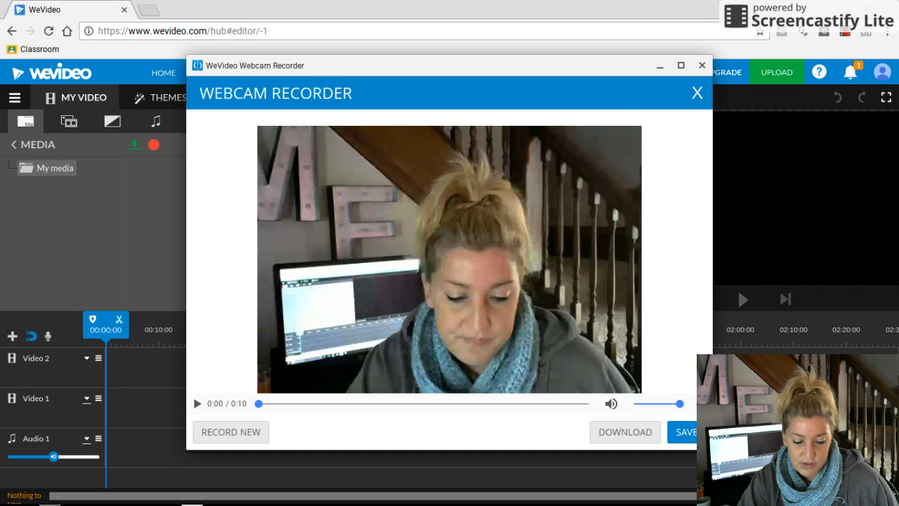
{"action": "left_click", "coordinate": [691, 437]}
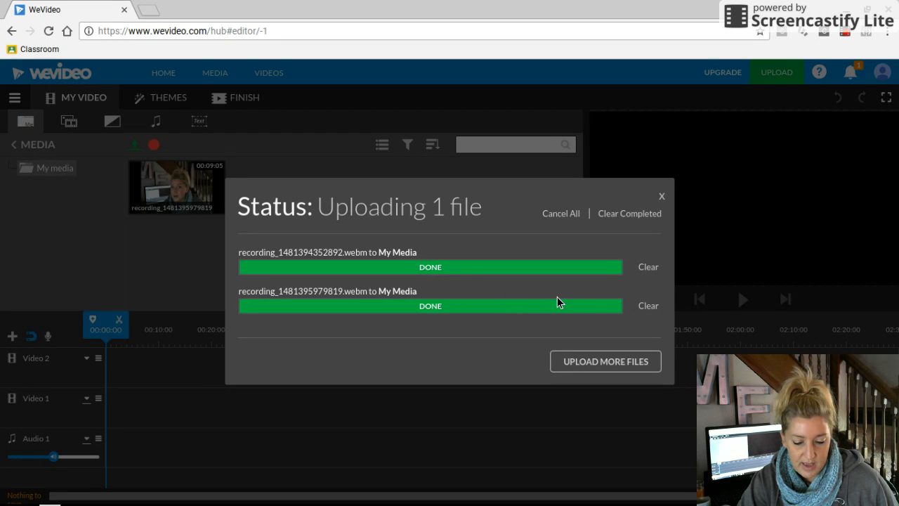
{"action": "left_click", "coordinate": [662, 197]}
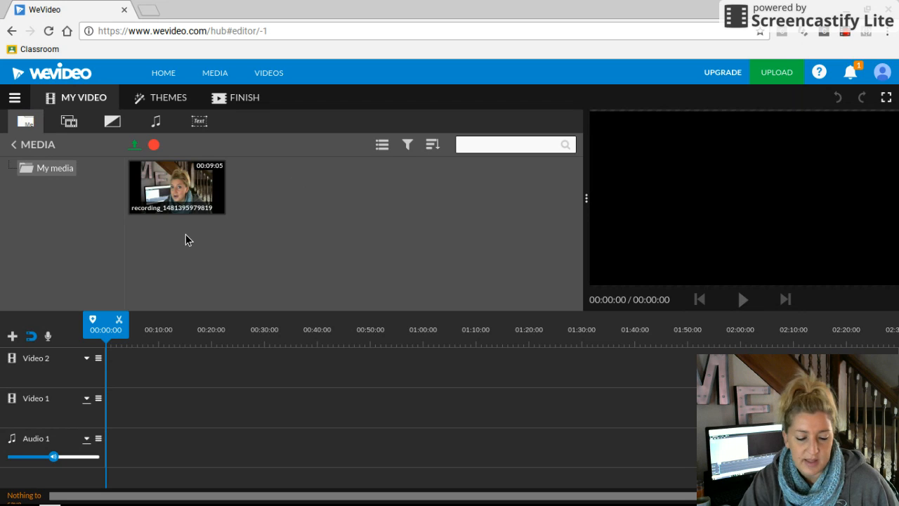
- Place the webcam recording at the start of the Video 1 track
{"action": "left_click", "coordinate": [191, 204]}
{"action": "left_click_drag", "start_coordinate": [191, 204], "coordinate": [118, 420]}
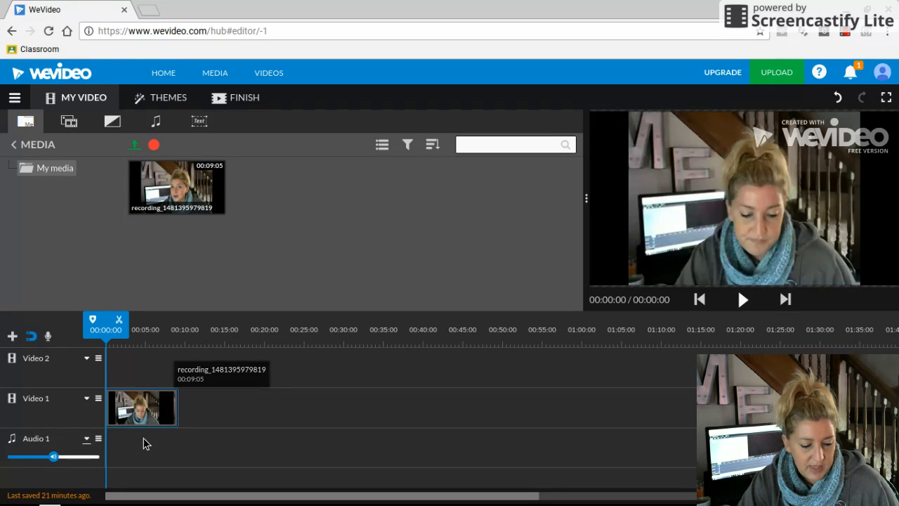
- Preview the free music track "Inspiration - Mega Music" and place it at the start of the Audio 1 track
{"action": "left_click", "coordinate": [158, 123]}
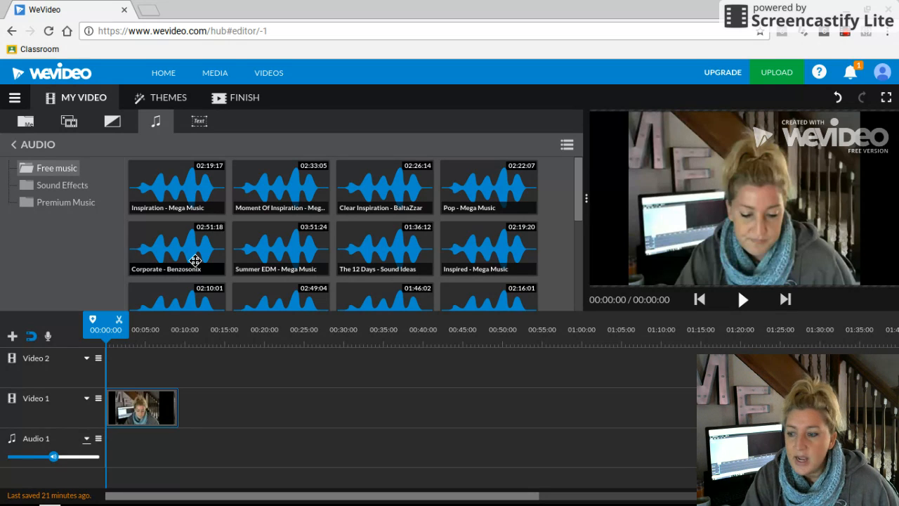
{"action": "left_click", "coordinate": [183, 201]}
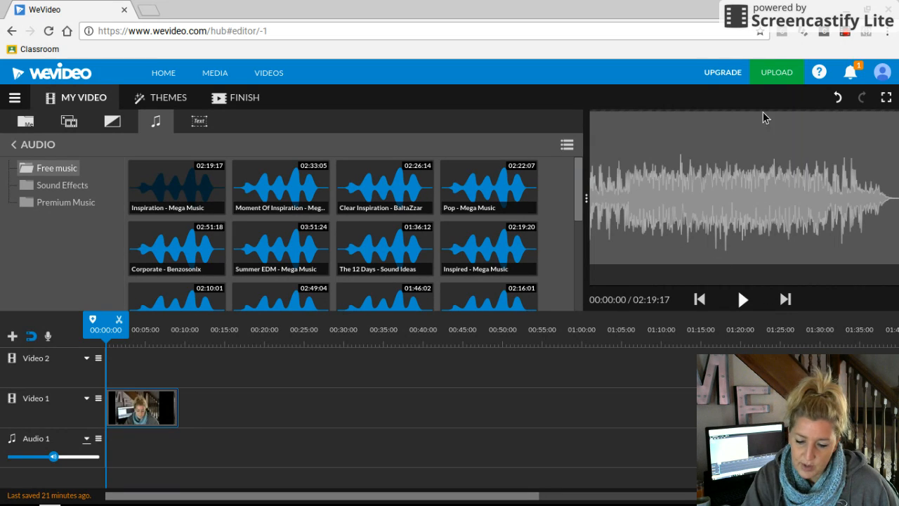
{"action": "left_click", "coordinate": [745, 300]}
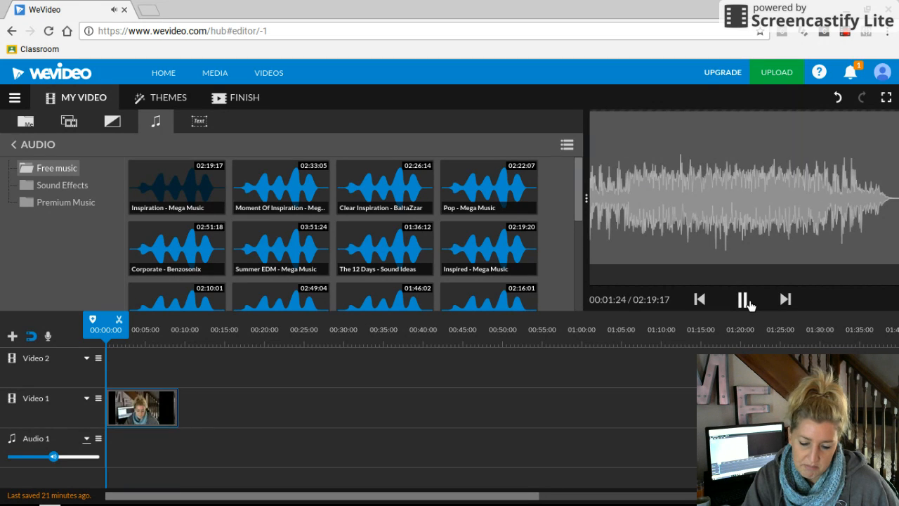
{"action": "left_click", "coordinate": [745, 303]}
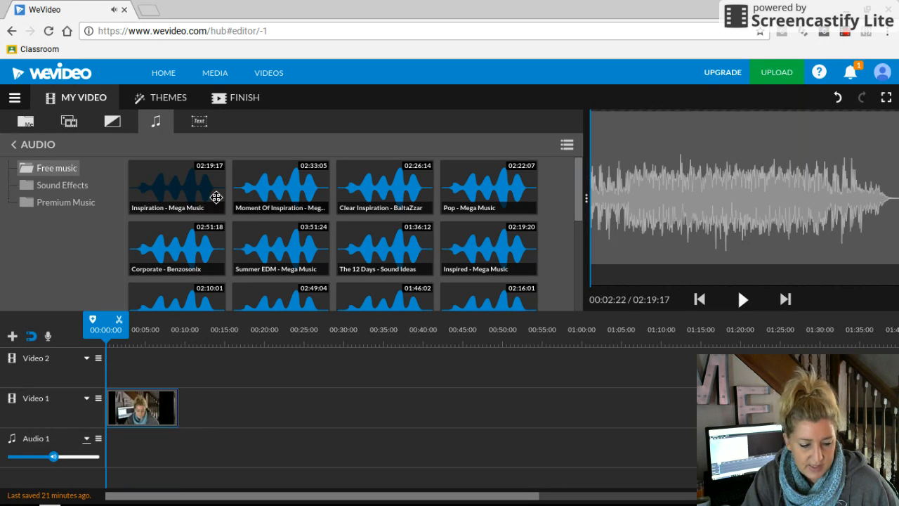
{"action": "left_click_drag", "start_coordinate": [191, 191], "coordinate": [126, 455]}
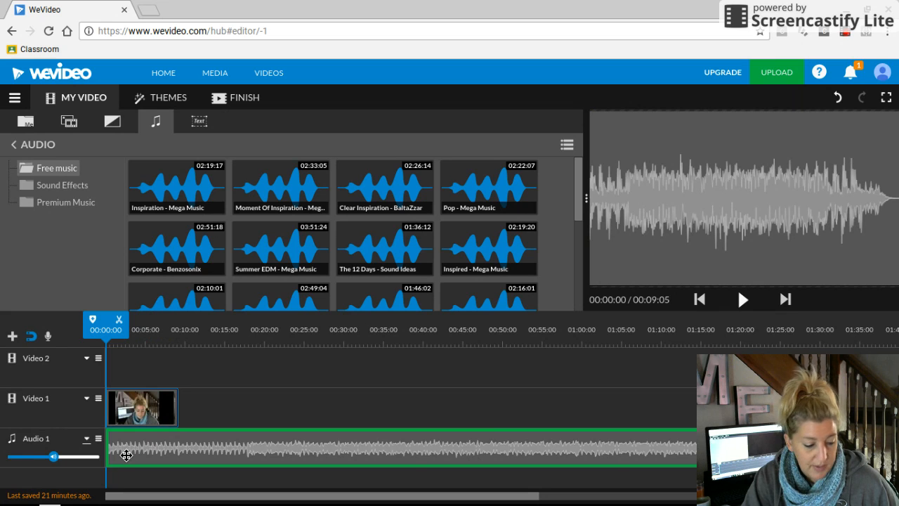
{"action": "left_click_drag", "start_coordinate": [126, 455], "coordinate": [121, 455]}
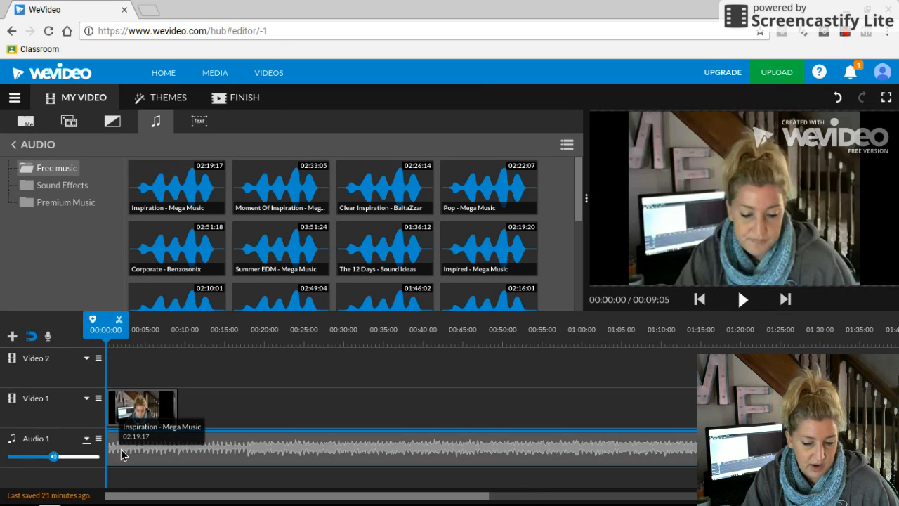
- Play the start of the timeline repeatedly to find where the recording's unwanted opening ends
{"action": "key", "text": "space"}
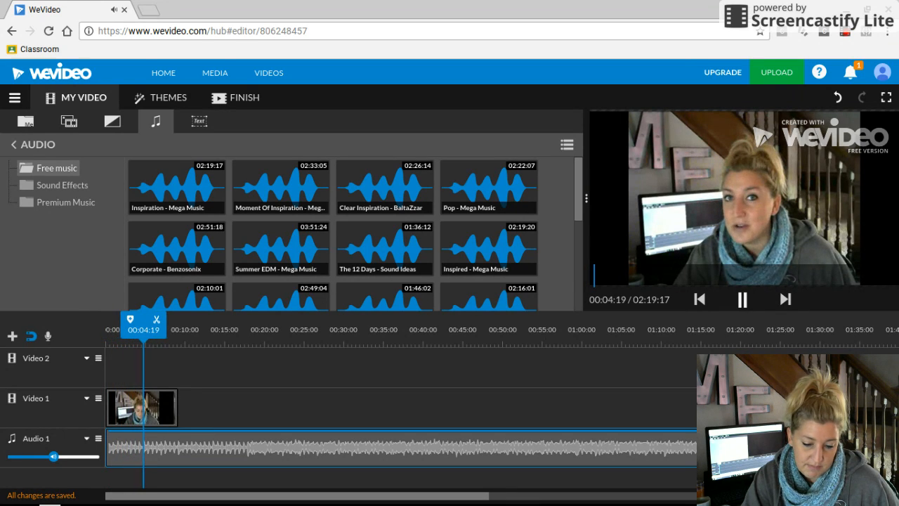
{"action": "key", "text": "space"}
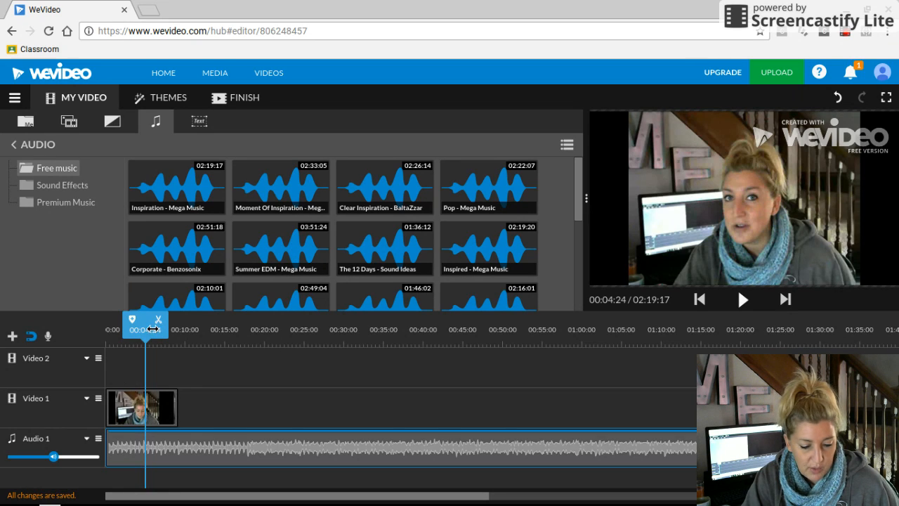
{"action": "left_click_drag", "start_coordinate": [152, 329], "coordinate": [112, 334]}
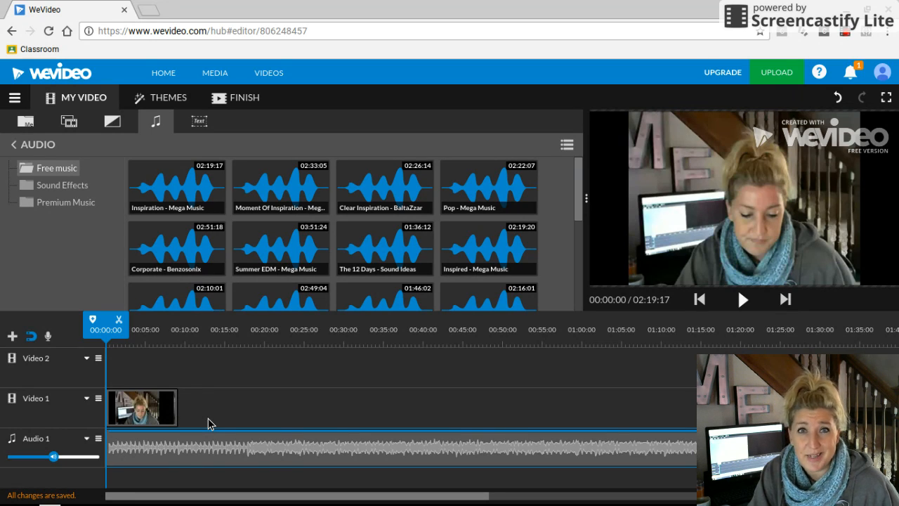
{"action": "key", "text": "space"}
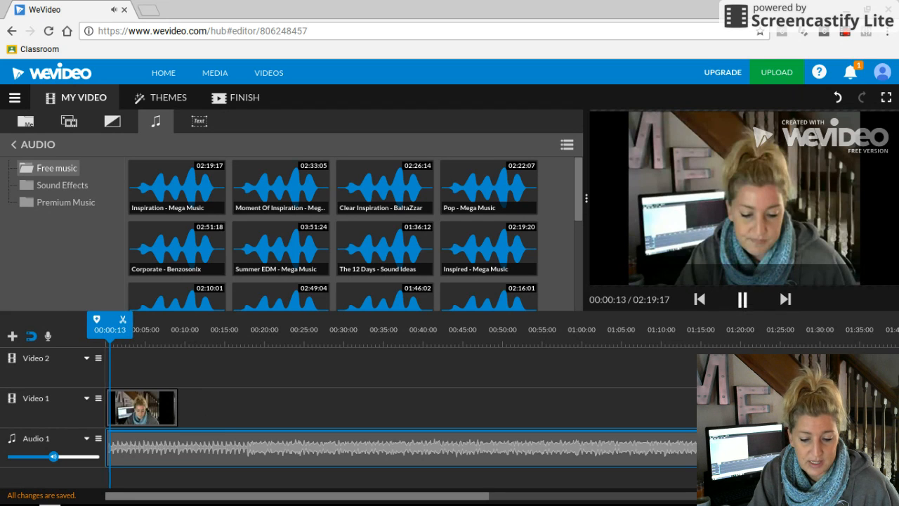
{"action": "key", "text": "space"}
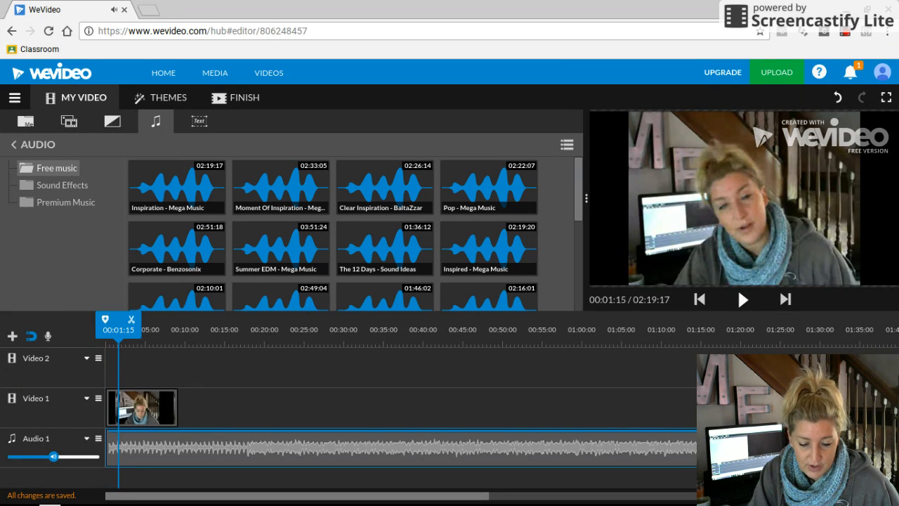
{"action": "key", "text": "space"}
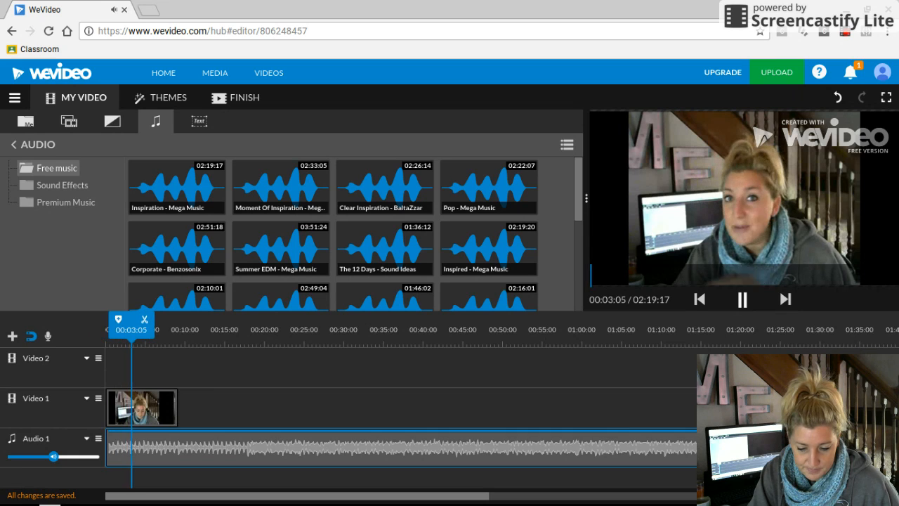
{"action": "key", "text": "space"}
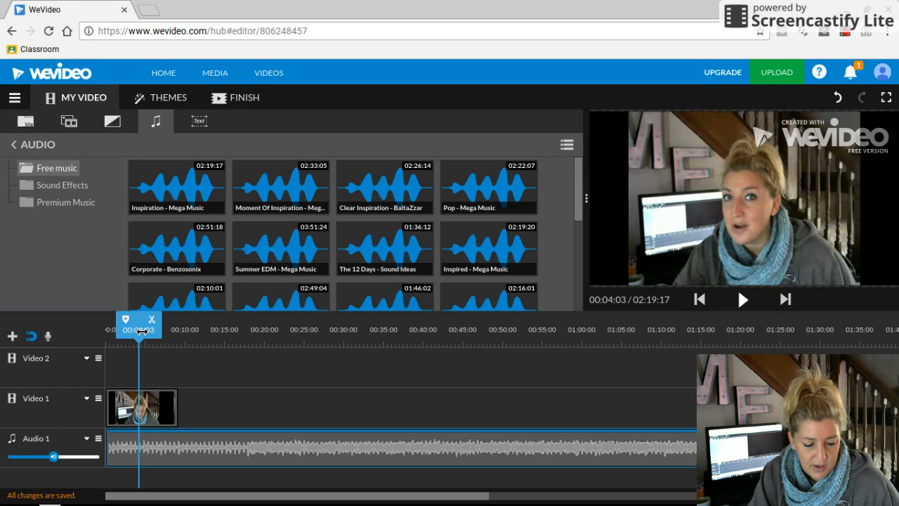
- Split the timeline at 00:01:07, delete the recording's opening piece from Video 1, and play back the trimmed clip
{"action": "left_click_drag", "start_coordinate": [143, 331], "coordinate": [120, 338]}
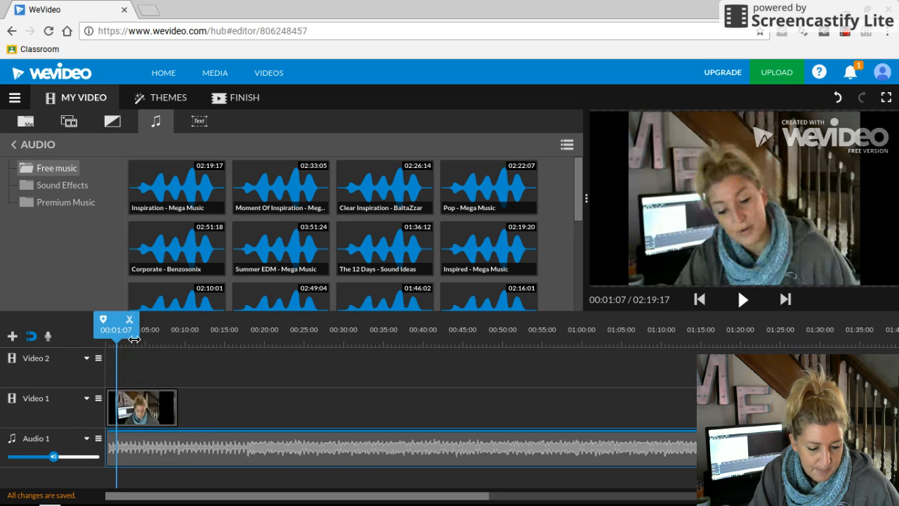
{"action": "left_click", "coordinate": [132, 323]}
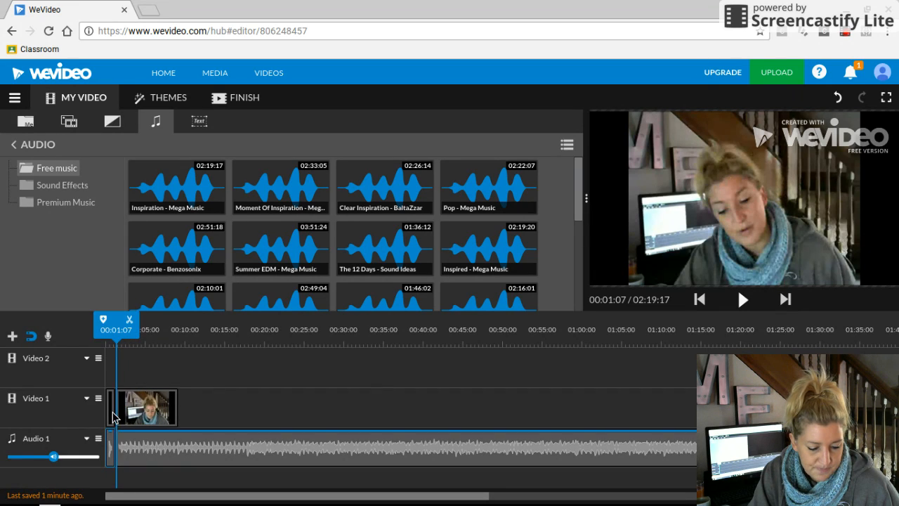
{"action": "left_click_drag", "start_coordinate": [113, 415], "coordinate": [120, 415]}
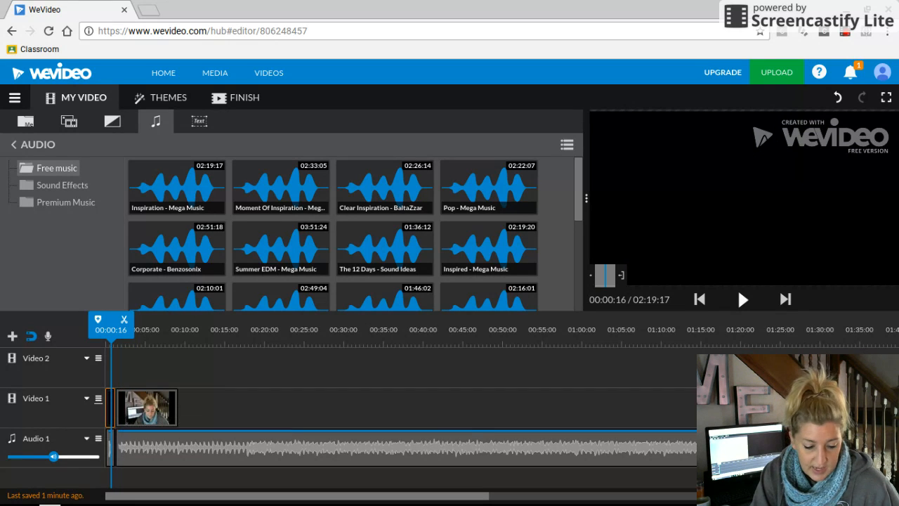
{"action": "key", "text": "Delete"}
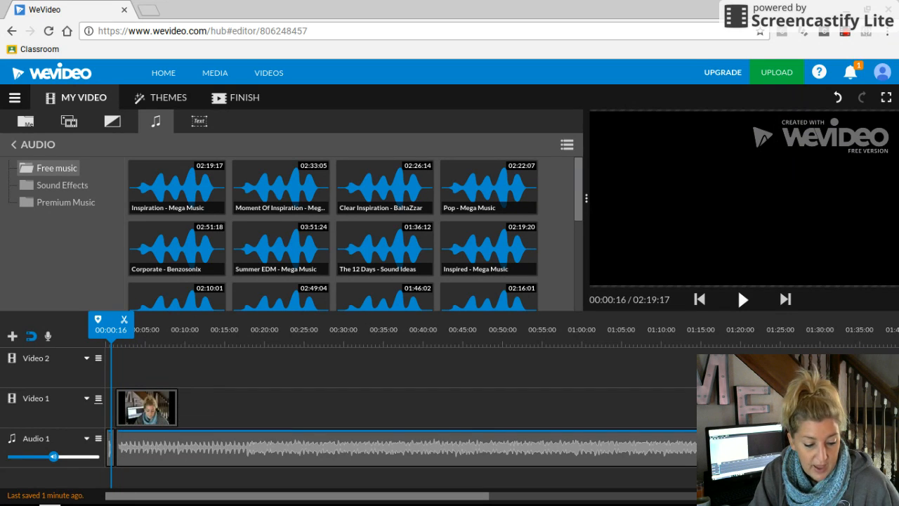
{"action": "key", "text": "space"}
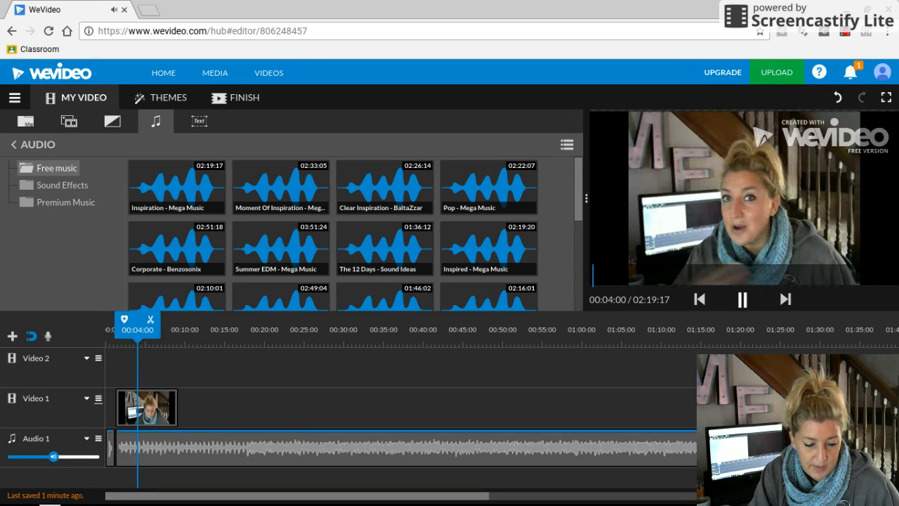
{"action": "key", "text": "space"}
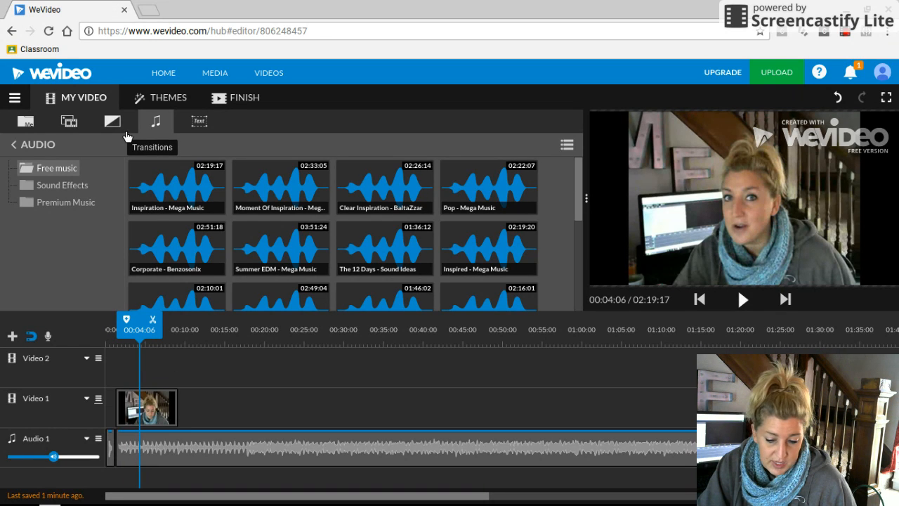
- Add a Lower Third text graphic on Video 2 above the start of the recording and open its text properties
{"action": "left_click", "coordinate": [199, 121]}
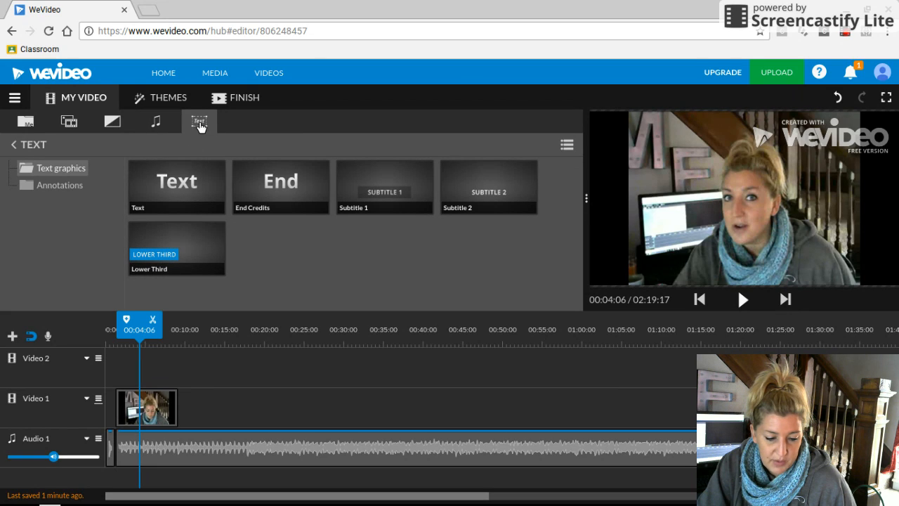
{"action": "left_click_drag", "start_coordinate": [185, 241], "coordinate": [143, 382]}
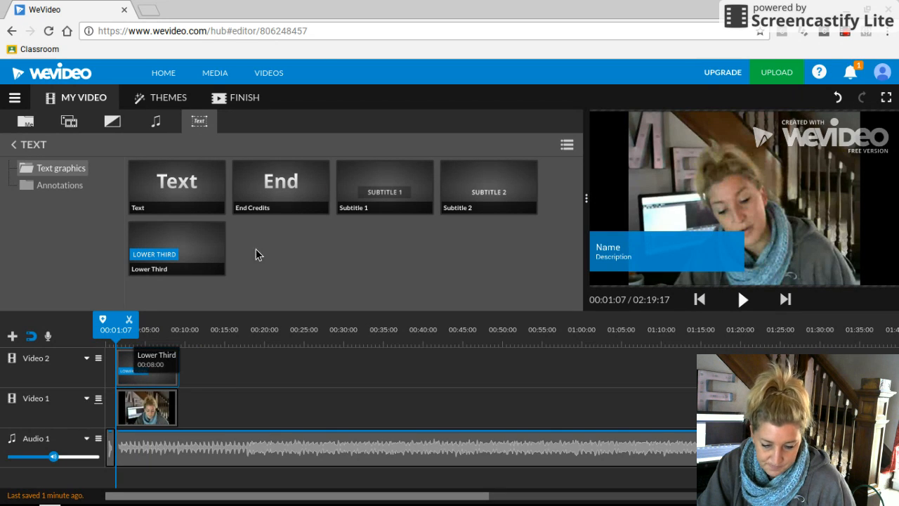
{"action": "left_click", "coordinate": [156, 376]}
{"action": "double_click", "coordinate": [157, 377]}
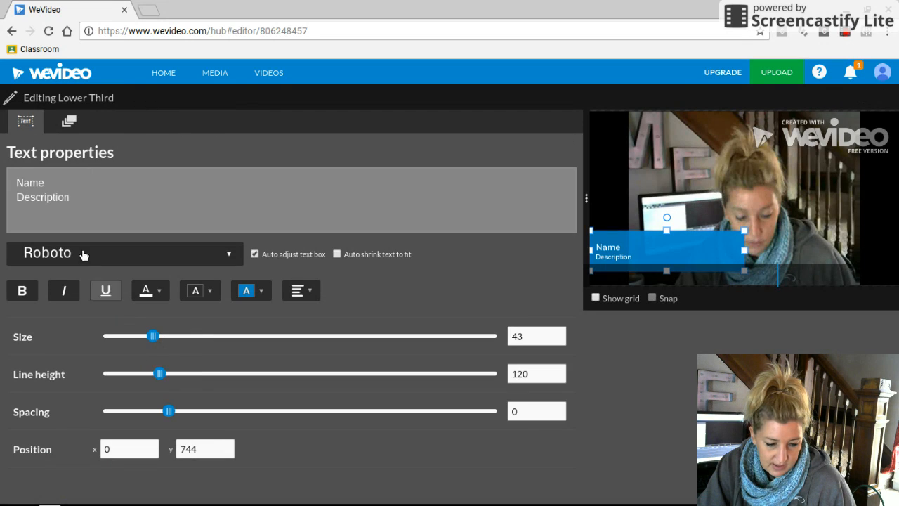
- Close the Lower Third's text properties and return to the timeline
{"action": "left_click", "coordinate": [30, 183]}
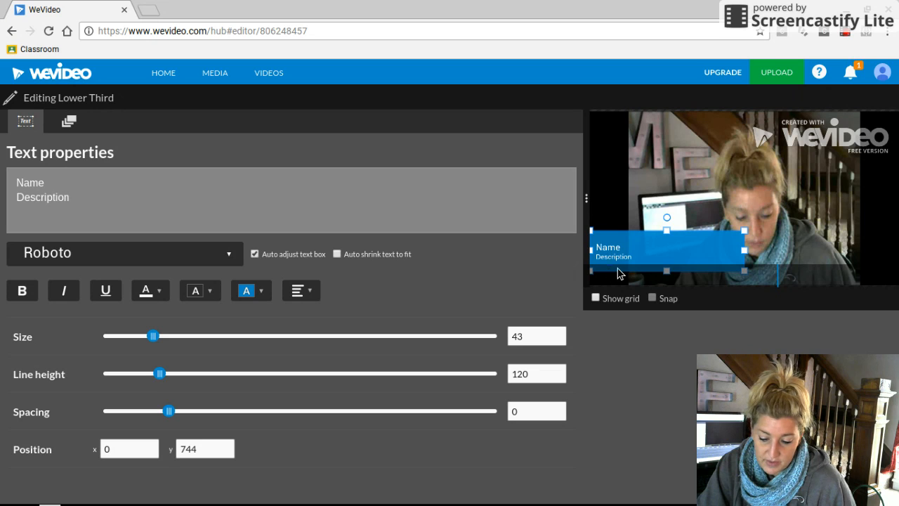
{"action": "left_click", "coordinate": [852, 486]}
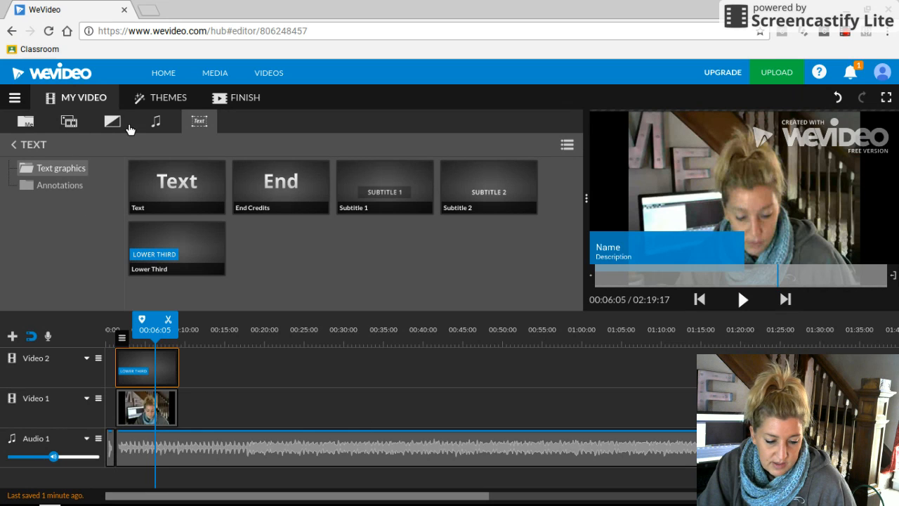
- Place the Red Streaks background on Video 1 right after the recording and play it back
{"action": "left_click", "coordinate": [79, 125]}
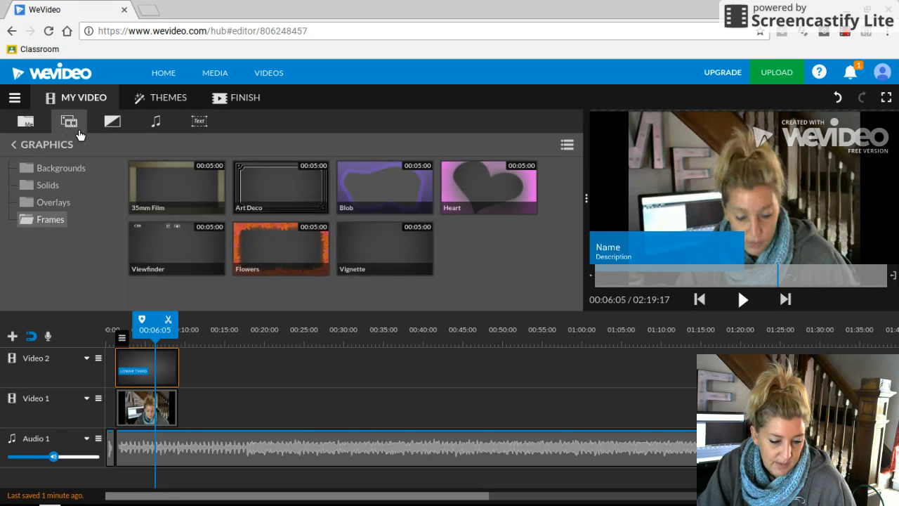
{"action": "left_click", "coordinate": [59, 176]}
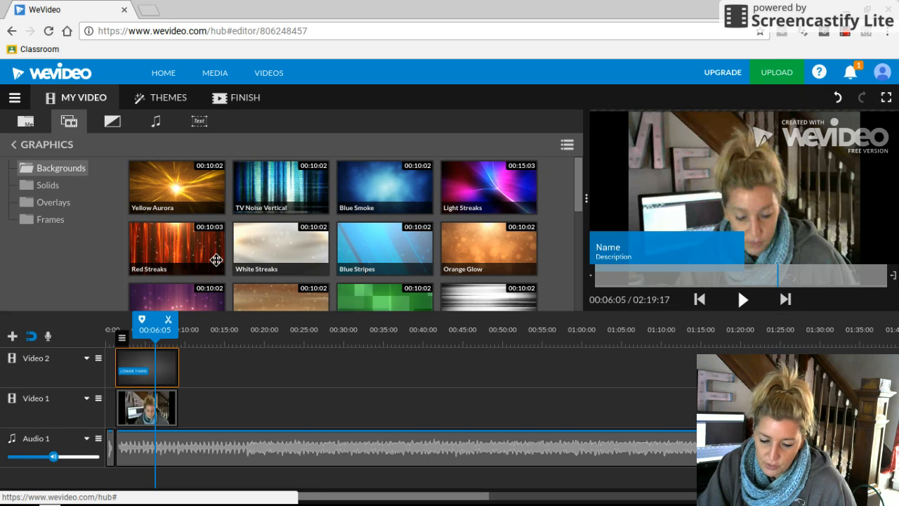
{"action": "left_click", "coordinate": [195, 257]}
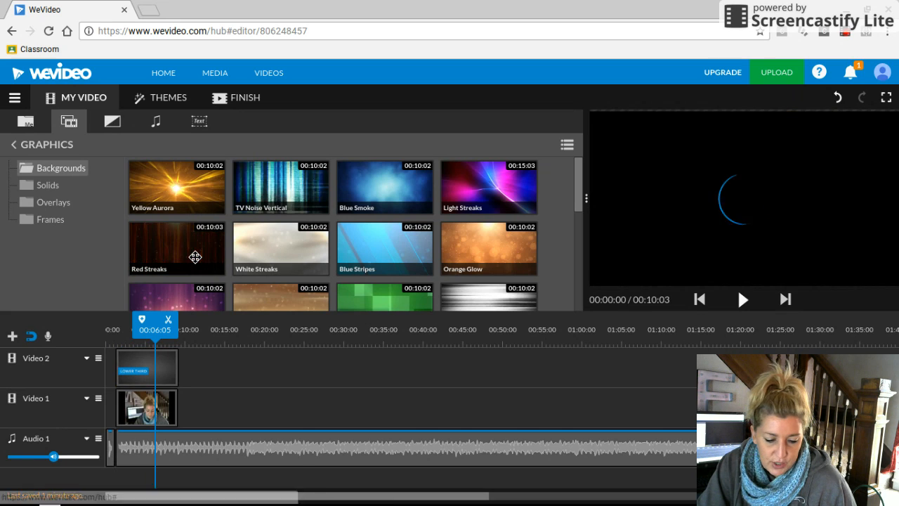
{"action": "mouse_move", "coordinate": [195, 257]}
{"action": "left_mouse_down"}
{"action": "mouse_move", "coordinate": [216, 288]}
{"action": "mouse_move", "coordinate": [245, 410]}
{"action": "mouse_move", "coordinate": [198, 406]}
{"action": "left_mouse_up"}
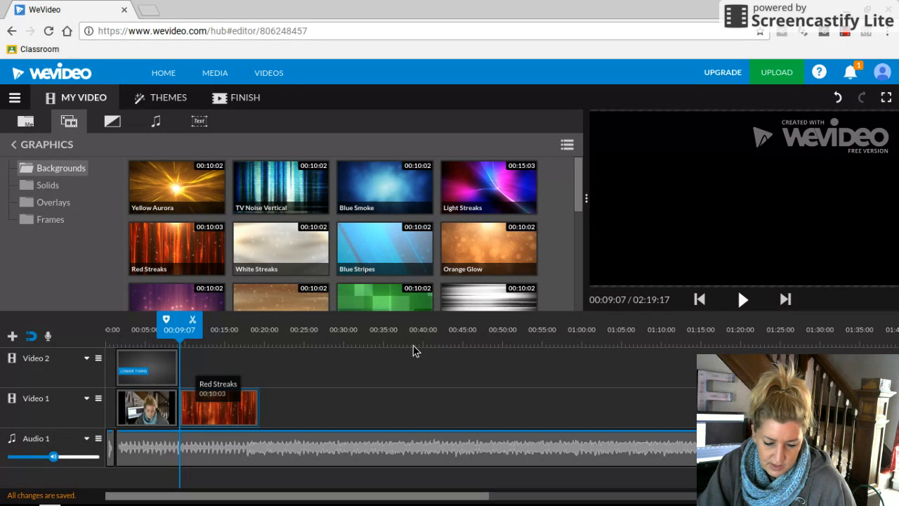
{"action": "key", "text": "space"}
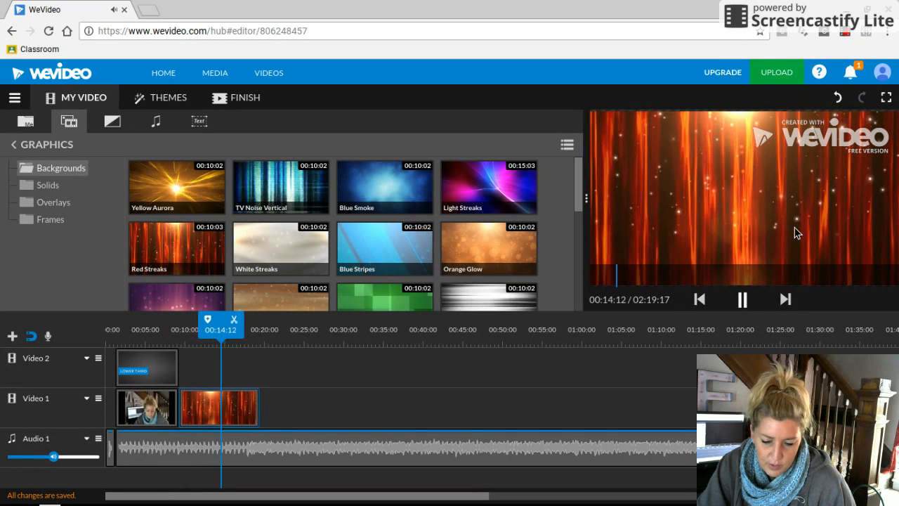
{"action": "key", "text": "space"}
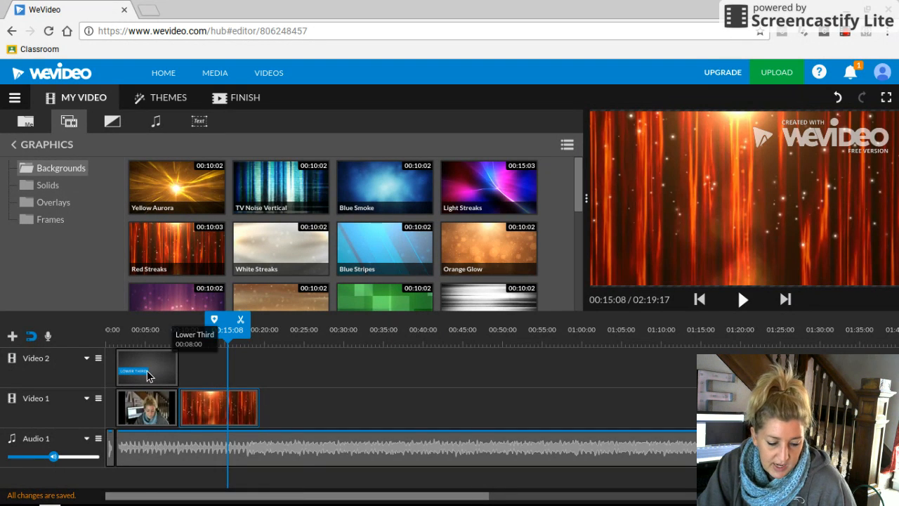
- Move the Lower Third on Video 2 to 00:19:10 and place the Snow overlay above the start of the recording, previewing the result
{"action": "left_click_drag", "start_coordinate": [185, 375], "coordinate": [291, 382]}
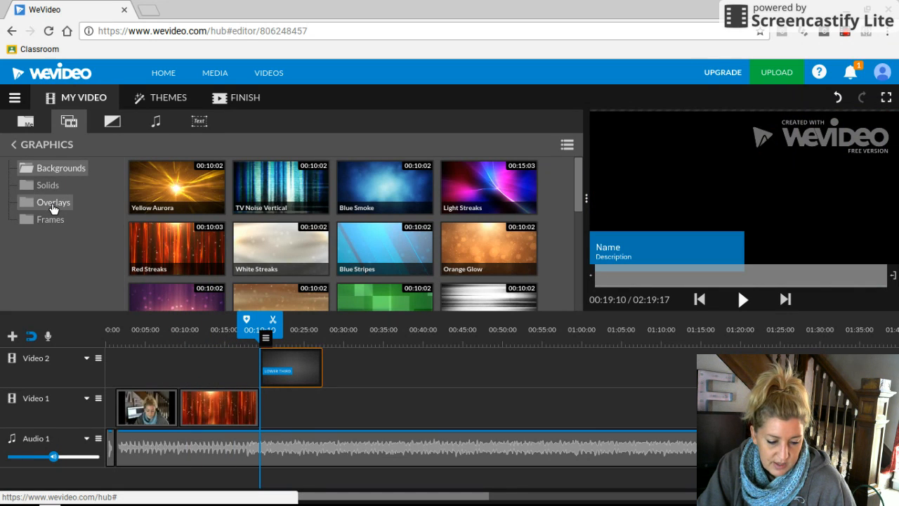
{"action": "left_click", "coordinate": [52, 208]}
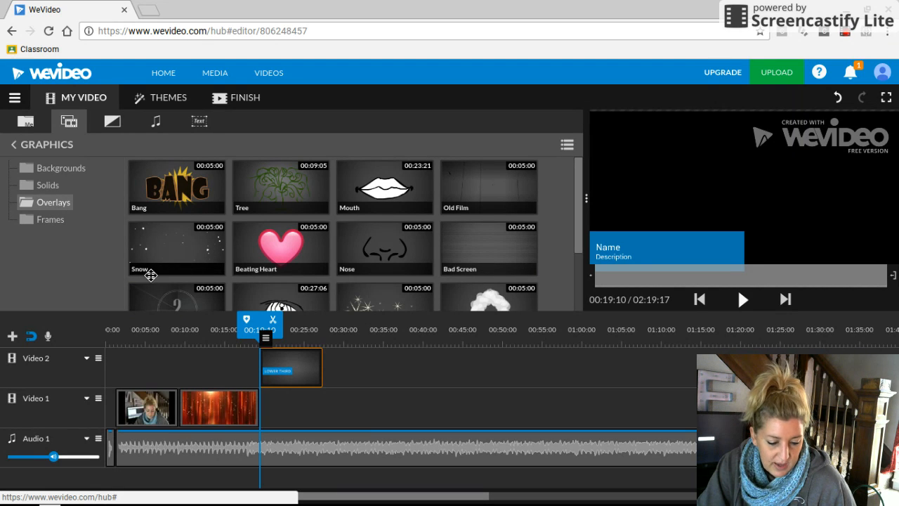
{"action": "left_click", "coordinate": [175, 254]}
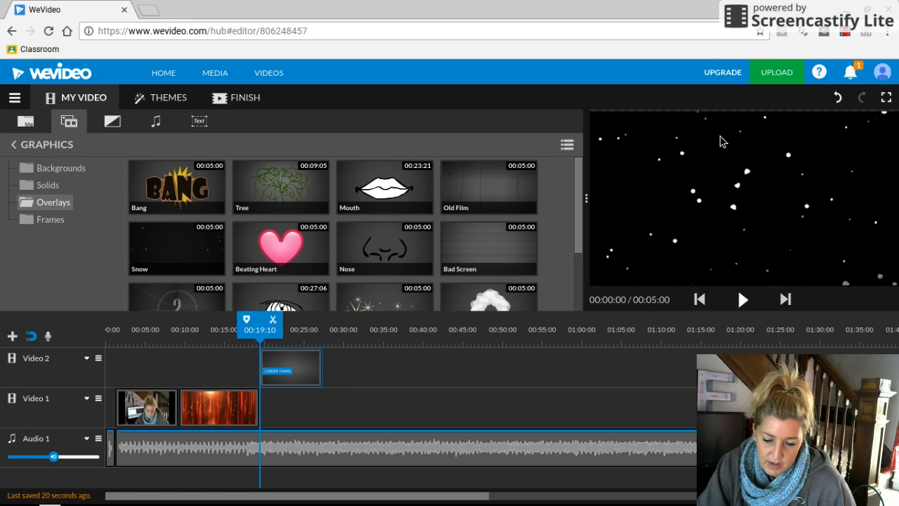
{"action": "left_click_drag", "start_coordinate": [202, 254], "coordinate": [135, 368]}
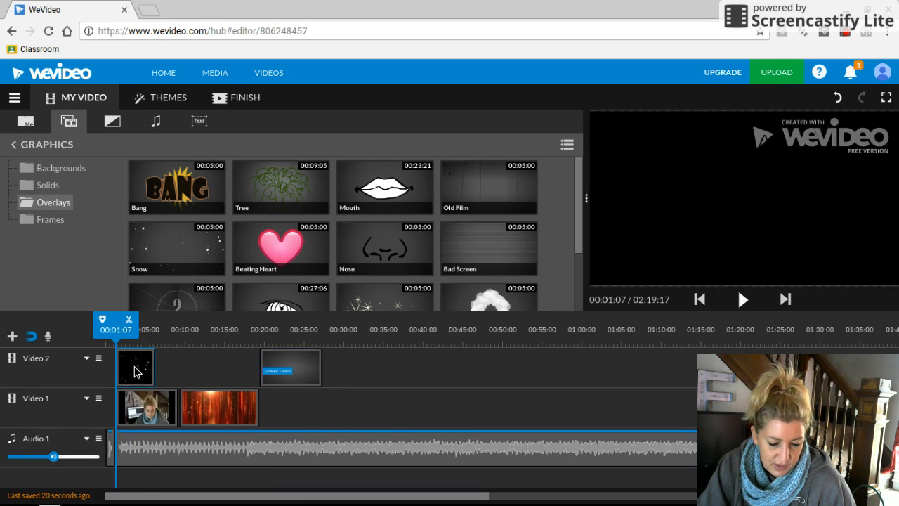
{"action": "key", "text": "space"}
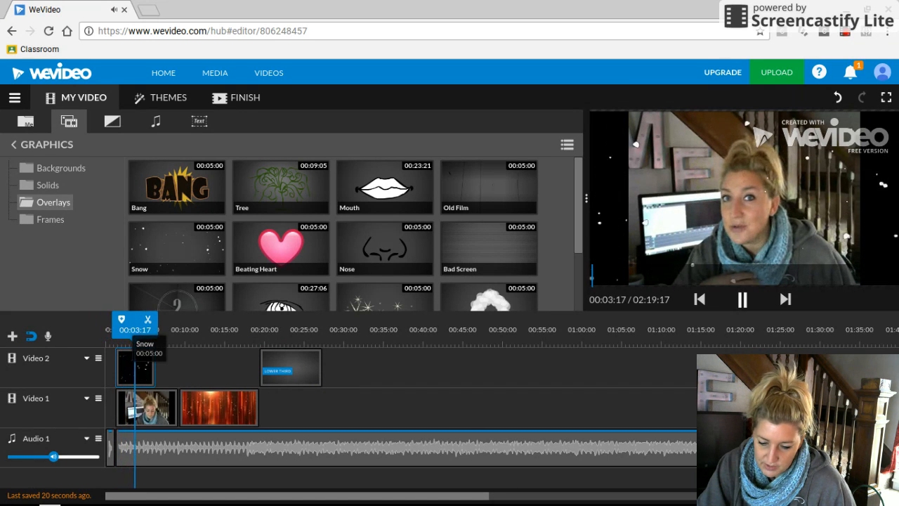
{"action": "key", "text": "space"}
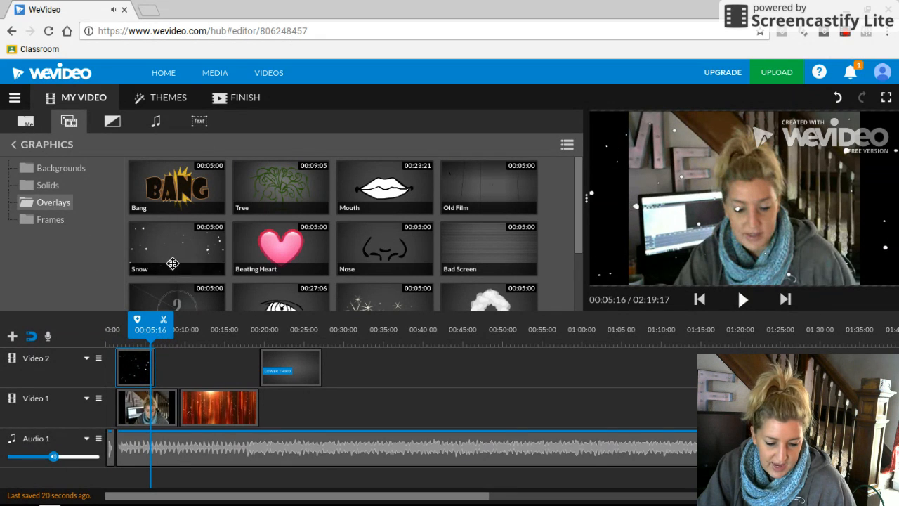
- Place the film countdown overlay right after Snow on Video 2 and play it back
{"action": "left_click_drag", "start_coordinate": [200, 309], "coordinate": [175, 391]}
{"action": "key", "text": "space"}
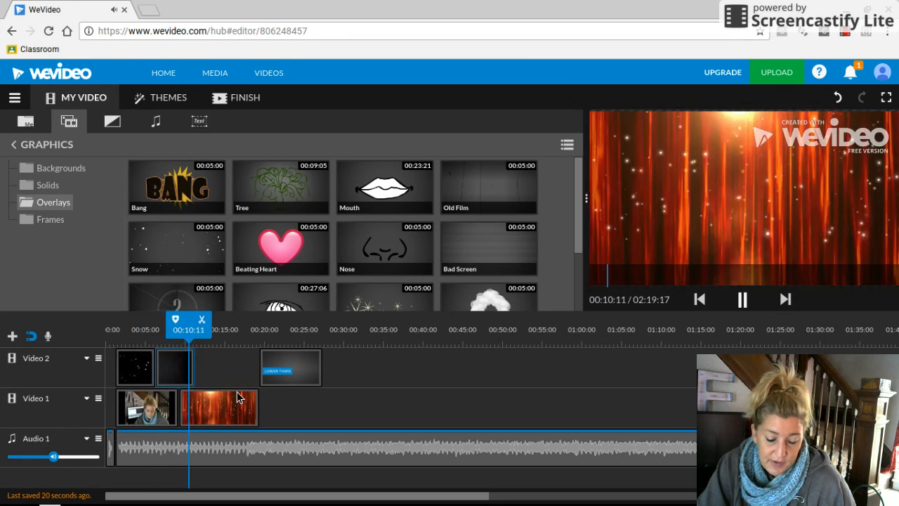
{"action": "key", "text": "space"}
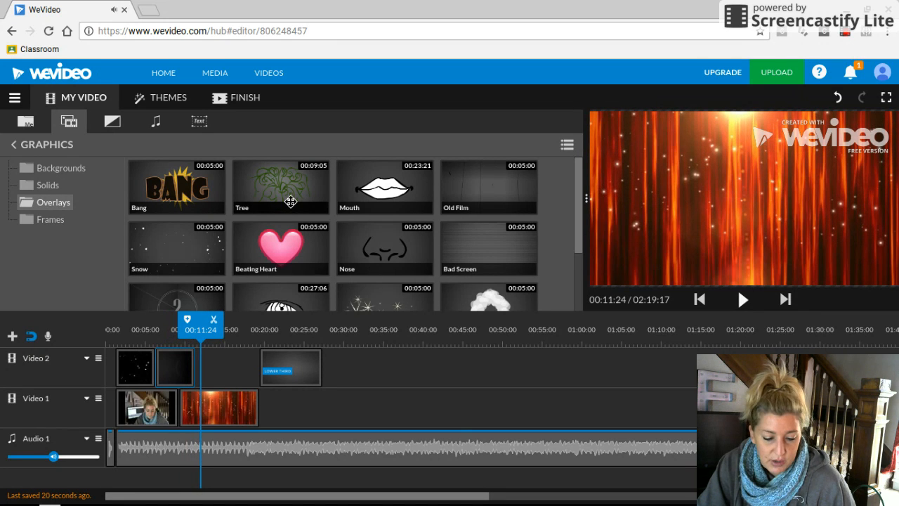
- Place the Red solid on Video 1 at 00:30:11 and extend its end to about 01:03:19
{"action": "left_click", "coordinate": [55, 224]}
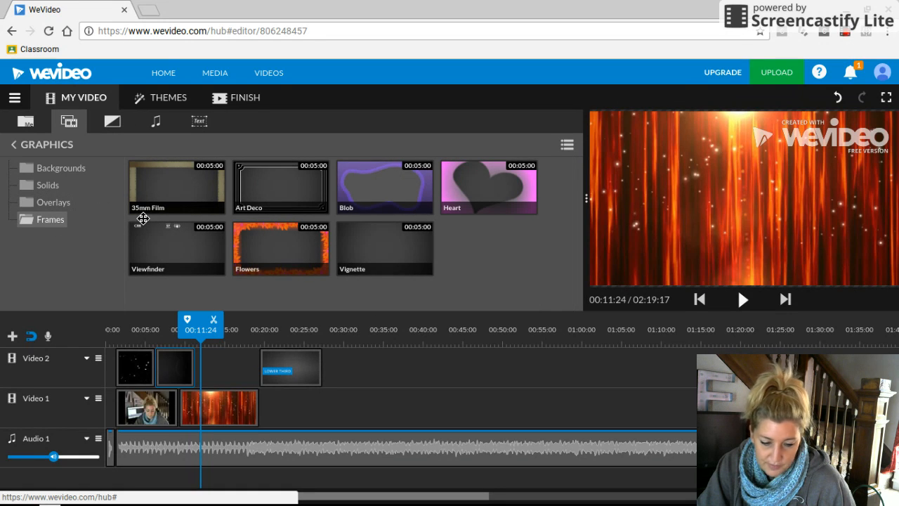
{"action": "left_click", "coordinate": [49, 189]}
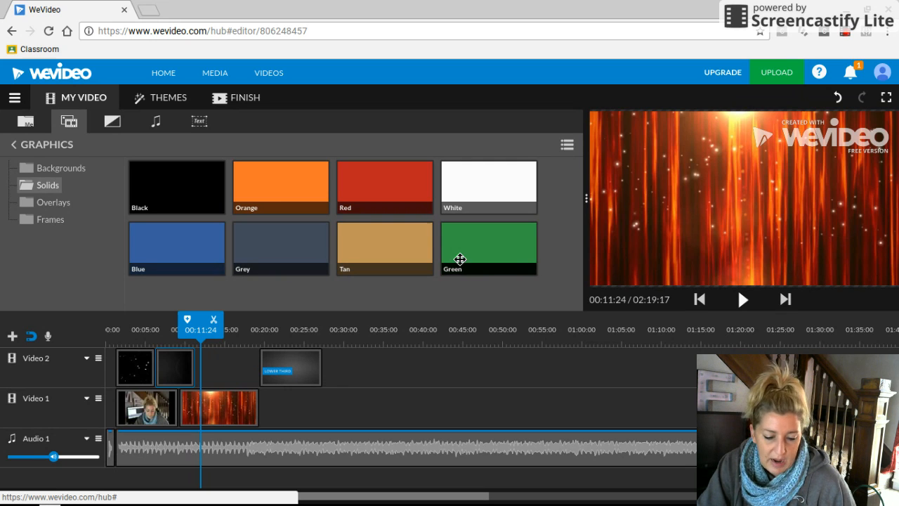
{"action": "left_click_drag", "start_coordinate": [395, 203], "coordinate": [377, 403]}
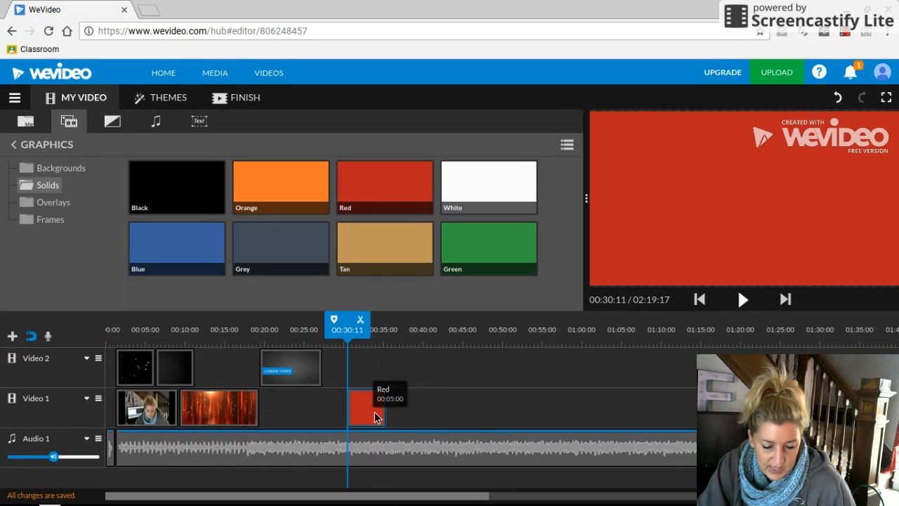
{"action": "left_click", "coordinate": [376, 413]}
{"action": "left_click_drag", "start_coordinate": [390, 418], "coordinate": [615, 415]}
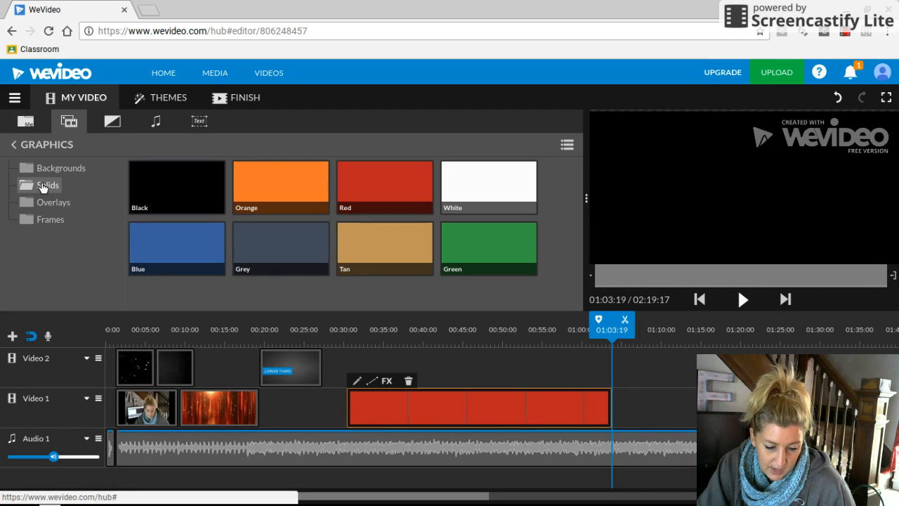
- Preview the Cross blur transition and delete the film countdown overlay from Video 2
{"action": "left_click", "coordinate": [117, 126]}
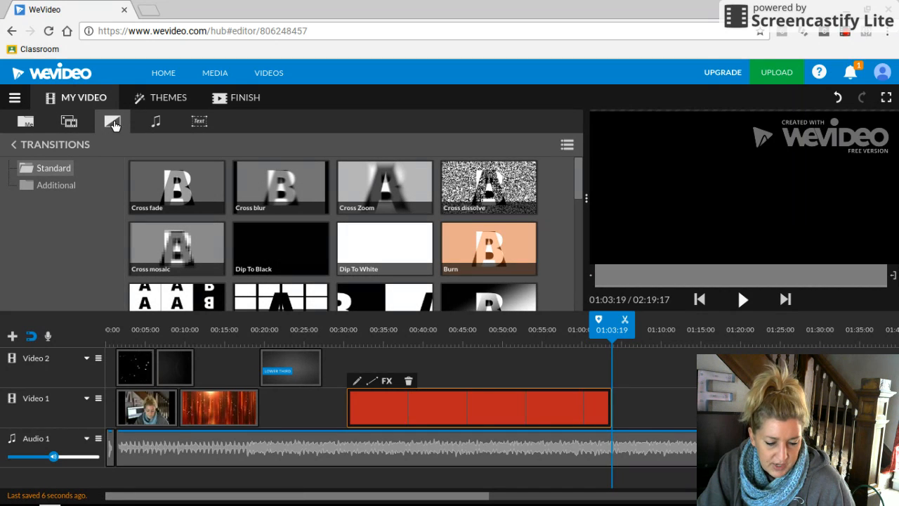
{"action": "left_click", "coordinate": [255, 202]}
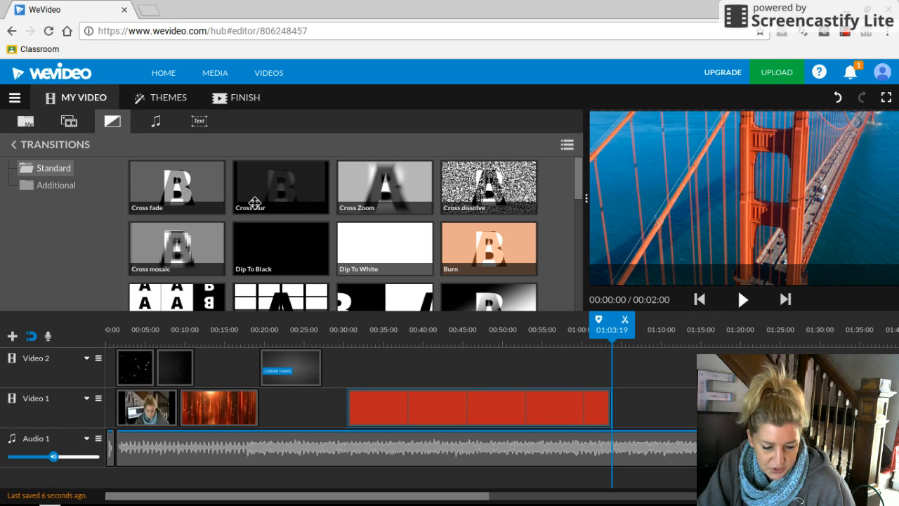
{"action": "left_click_drag", "start_coordinate": [255, 202], "coordinate": [176, 370]}
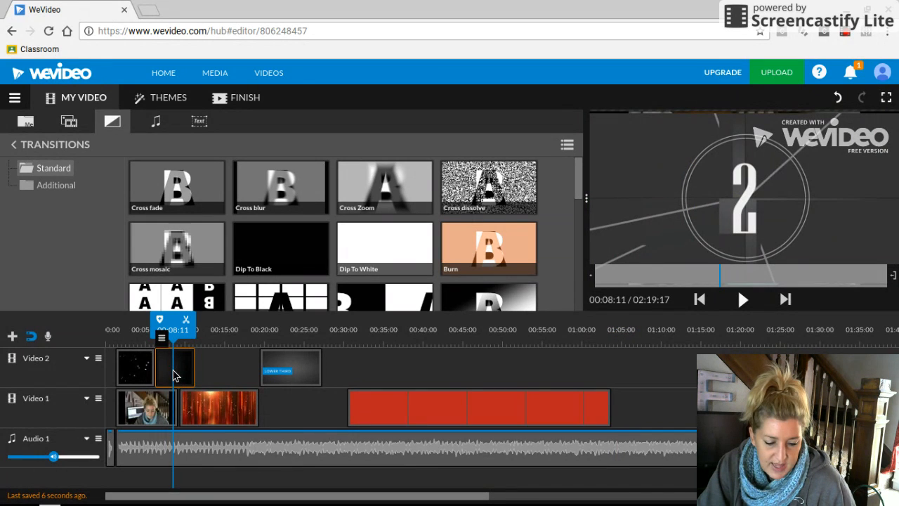
{"action": "key", "text": "Delete"}
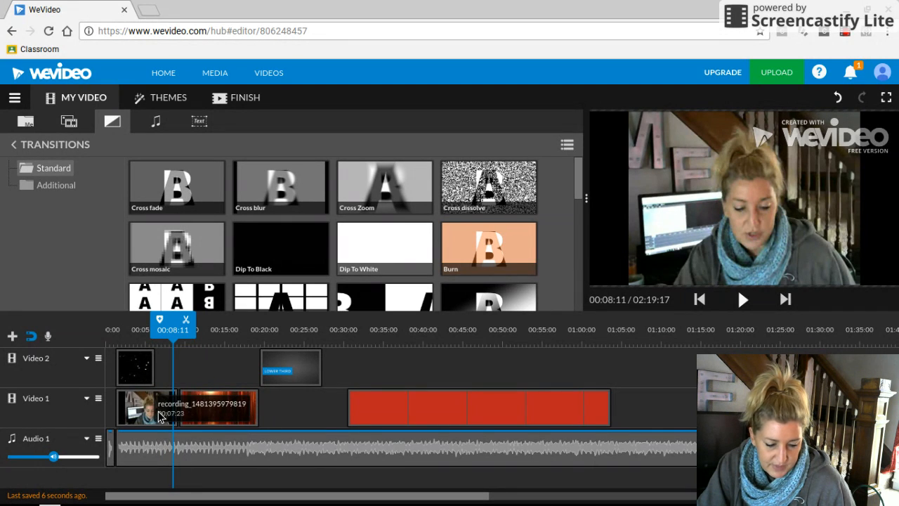
- Add a Cross fade transition between the recording and Red Streaks on Video 1 and play across it
{"action": "left_click", "coordinate": [182, 303]}
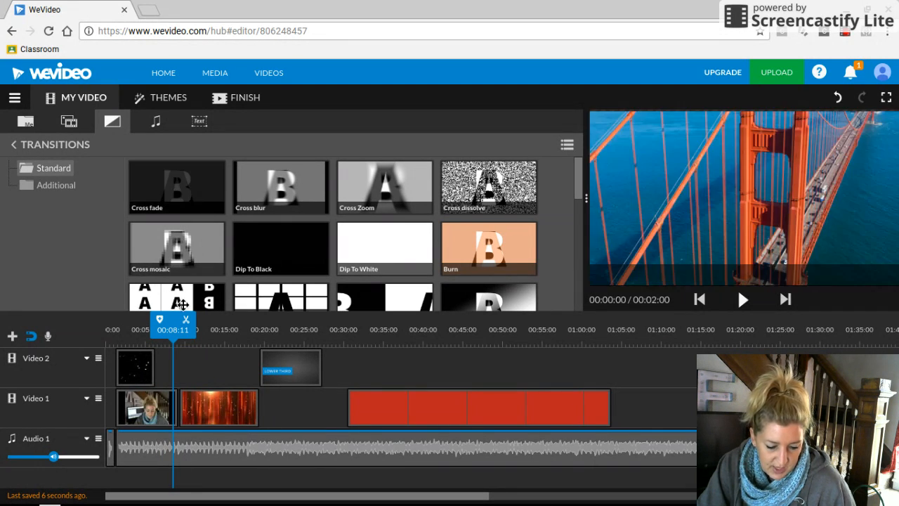
{"action": "mouse_move", "coordinate": [181, 303]}
{"action": "left_mouse_down"}
{"action": "mouse_move", "coordinate": [202, 373]}
{"action": "mouse_move", "coordinate": [191, 417]}
{"action": "left_mouse_up"}
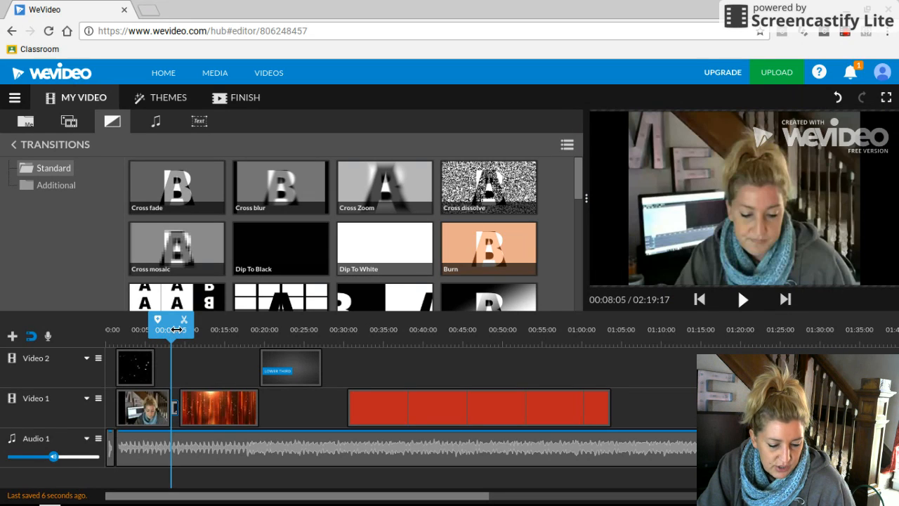
{"action": "left_click_drag", "start_coordinate": [175, 330], "coordinate": [171, 333]}
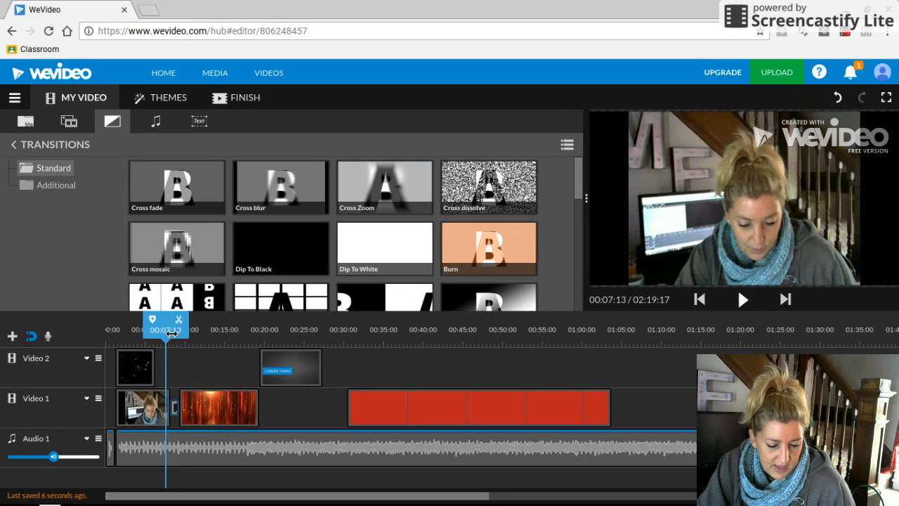
{"action": "key", "text": "space"}
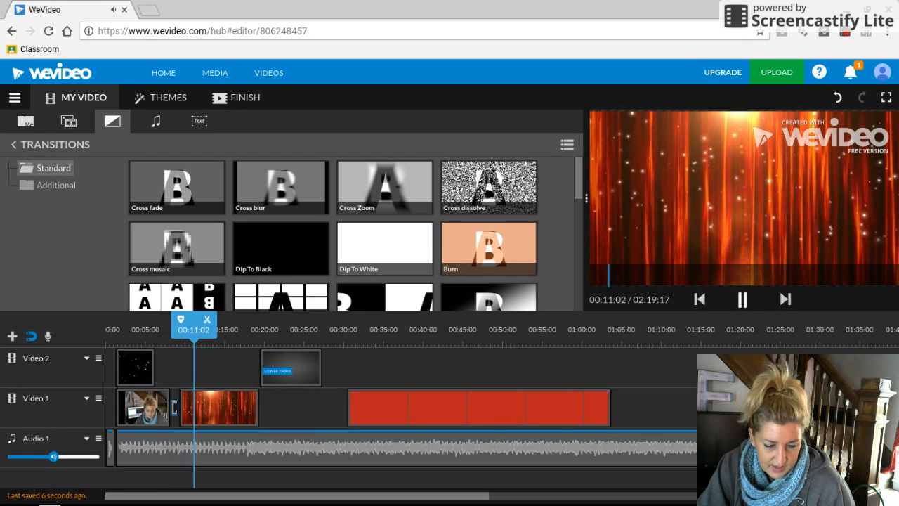
{"action": "key", "text": "space"}
{"action": "left_click_drag", "start_coordinate": [580, 192], "coordinate": [589, 165]}
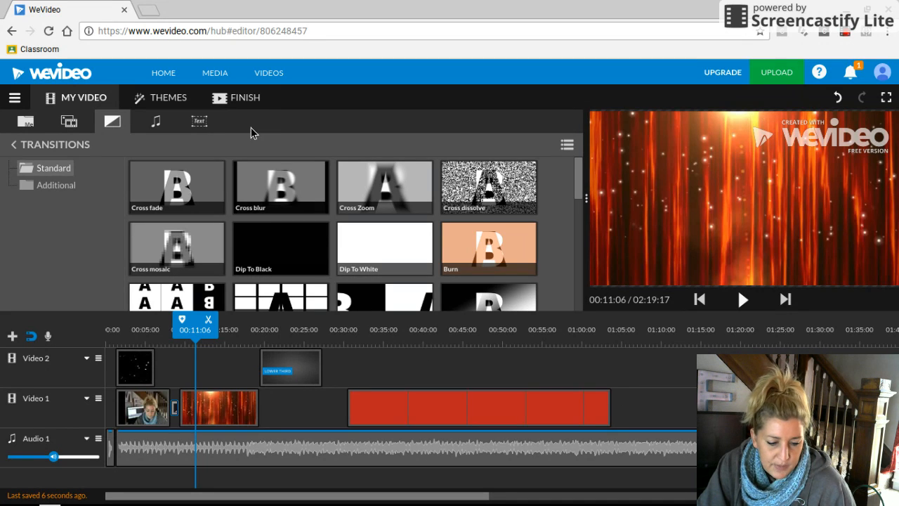
- Open the video for finishing with the title My Video 1 and connect Google Drive as a publish destination, allowing the requested access
{"action": "left_click", "coordinate": [245, 102]}
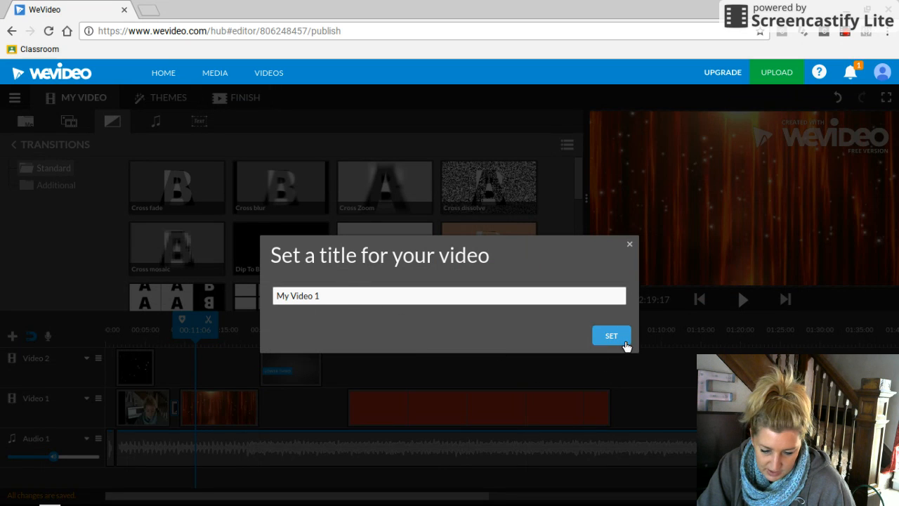
{"action": "left_click", "coordinate": [624, 343]}
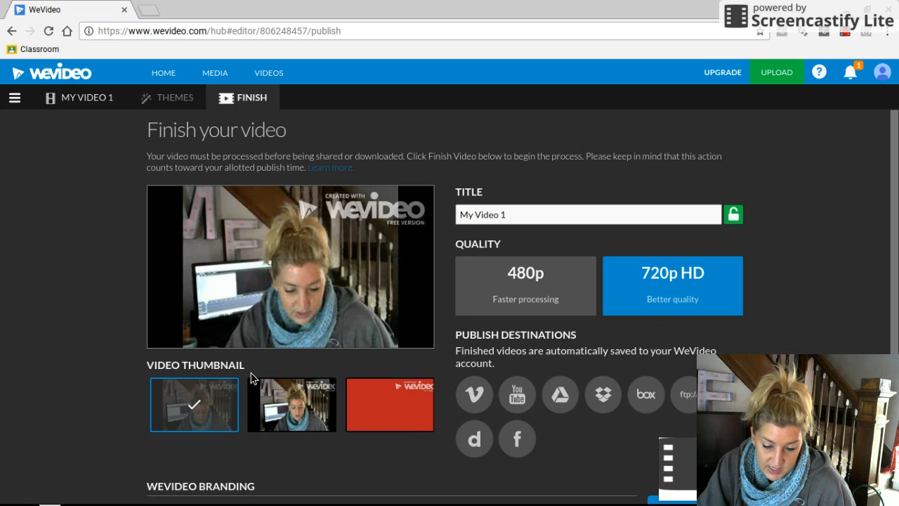
{"action": "left_click", "coordinate": [570, 399]}
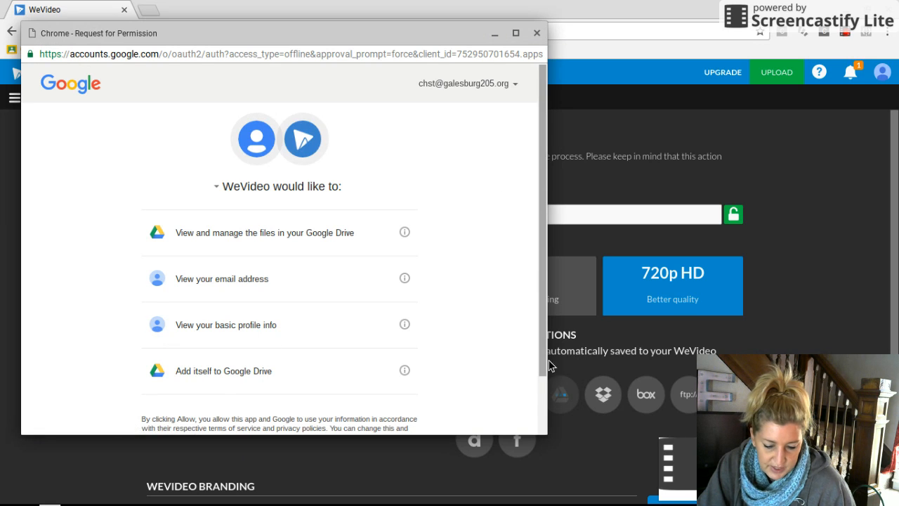
{"action": "scroll", "coordinate": [549, 398], "scroll_direction": "down", "scroll_amount": 2}
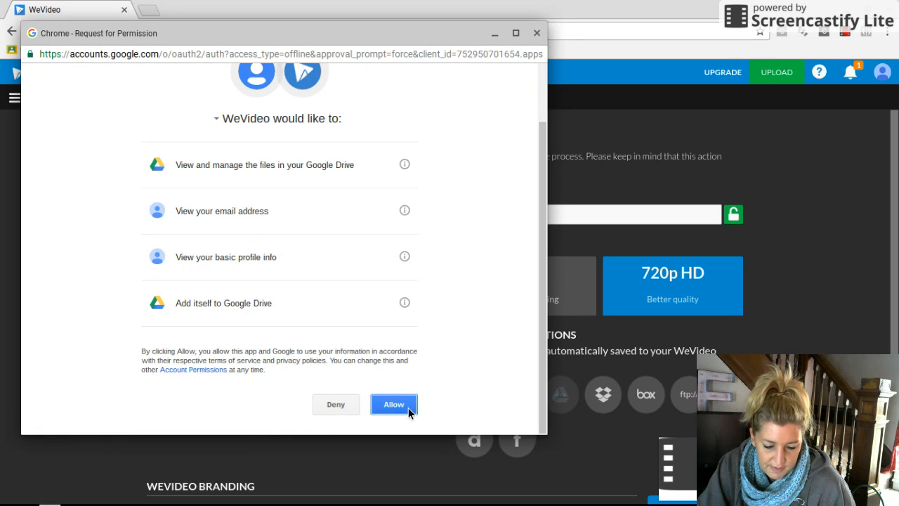
{"action": "left_click", "coordinate": [408, 408]}
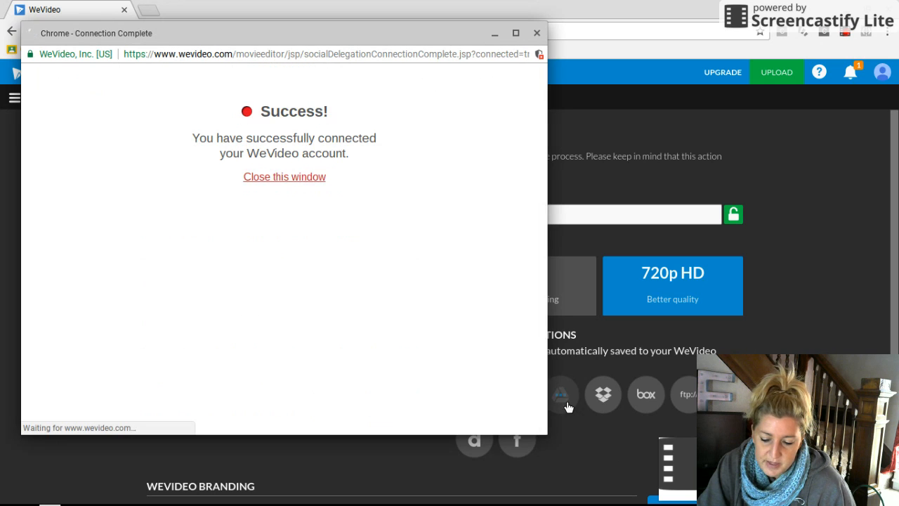